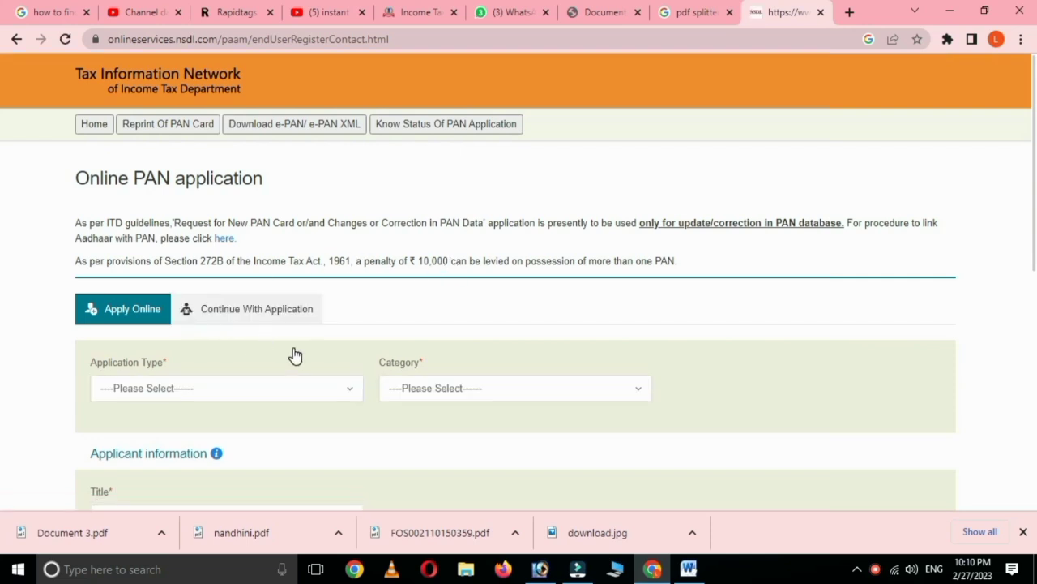
# Step: Set Application Type to 'Changes or Correction in existing PAN Data / Reprint' and Category to INDIVIDUAL
pyautogui.scroll(-1, 295, 359)
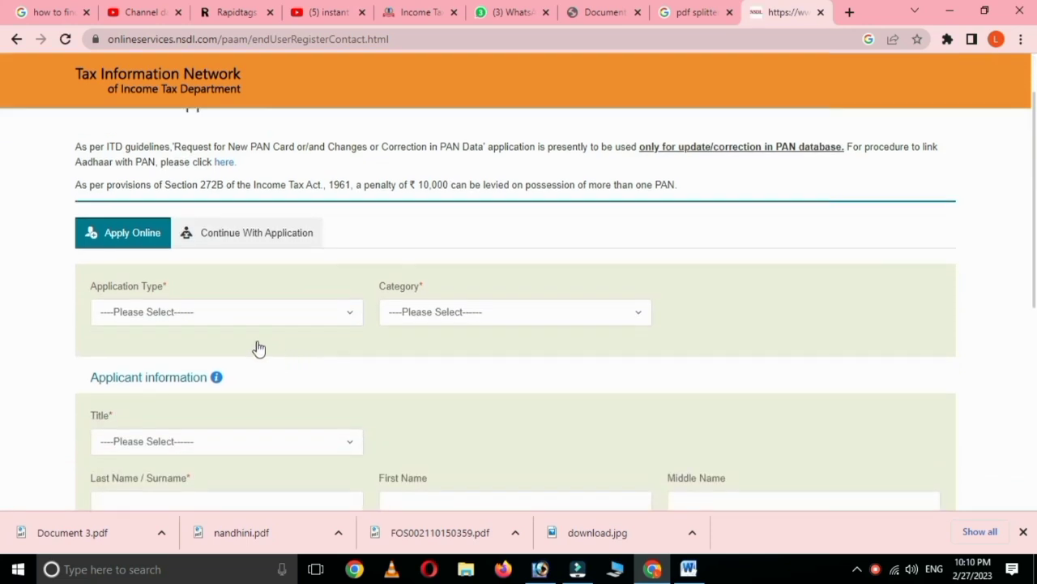
pyautogui.click(200, 312)
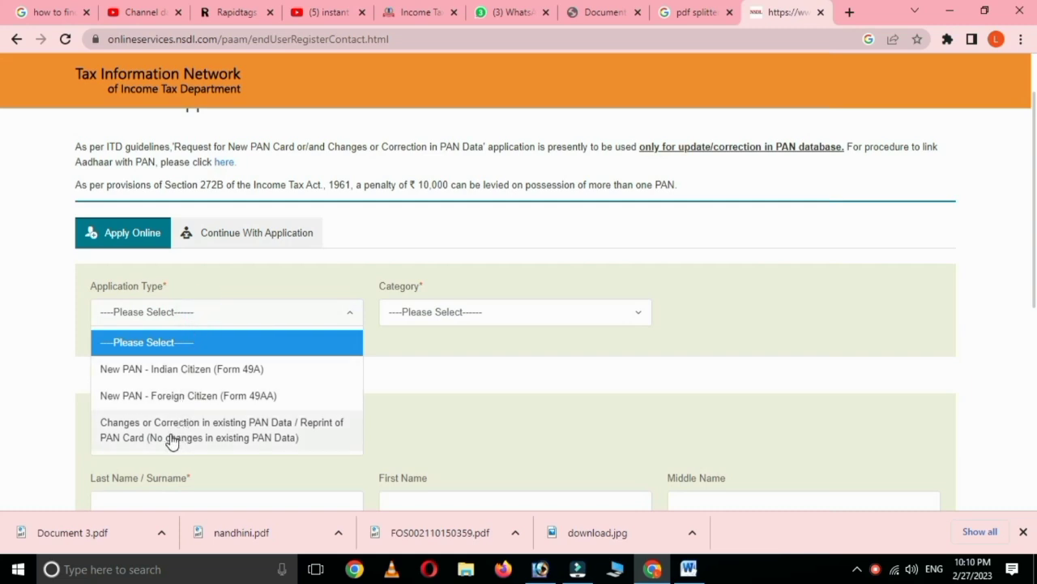
pyautogui.click(252, 432)
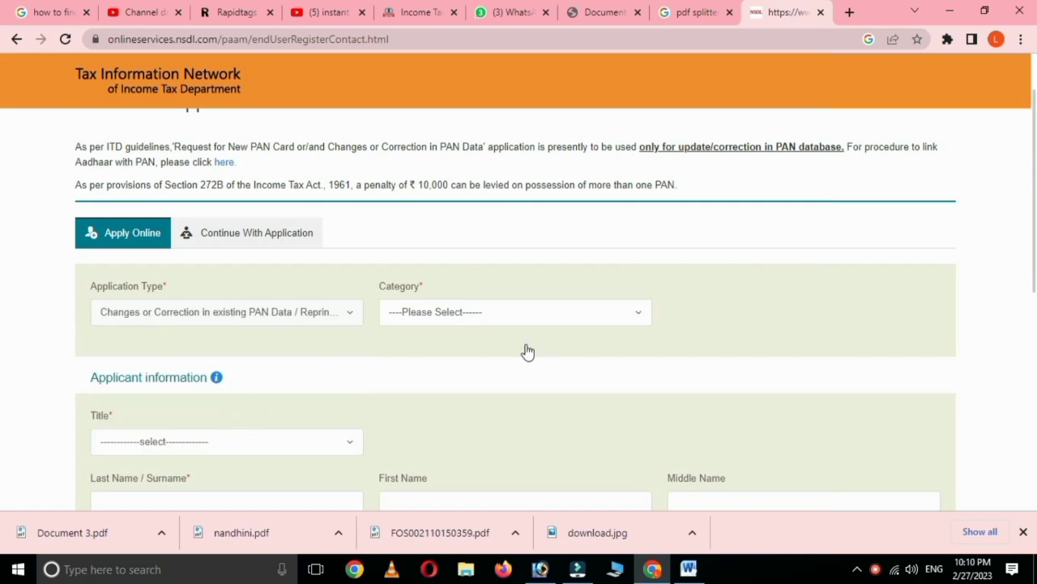
pyautogui.click(496, 315)
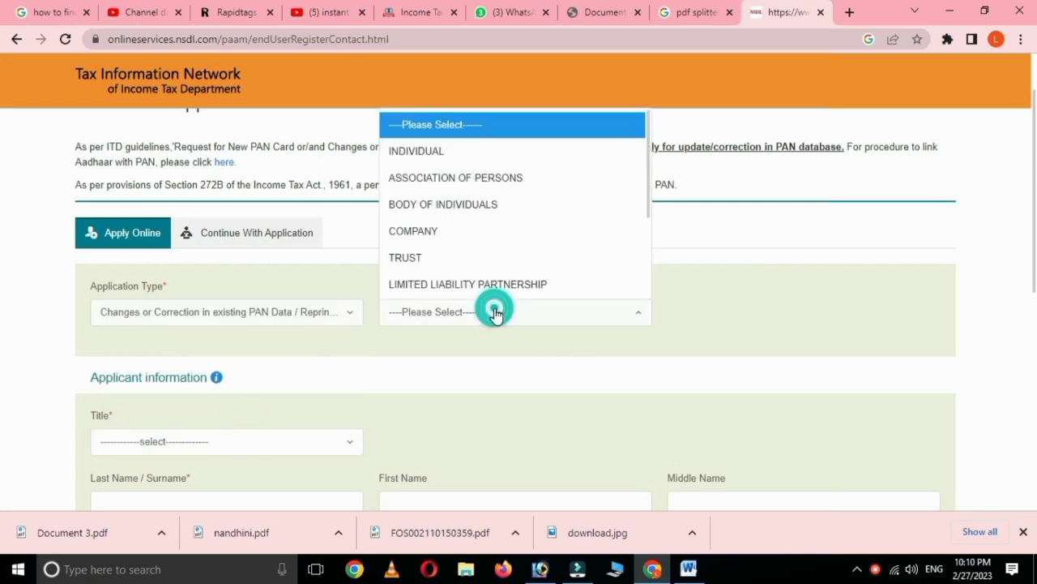
pyautogui.click(426, 152)
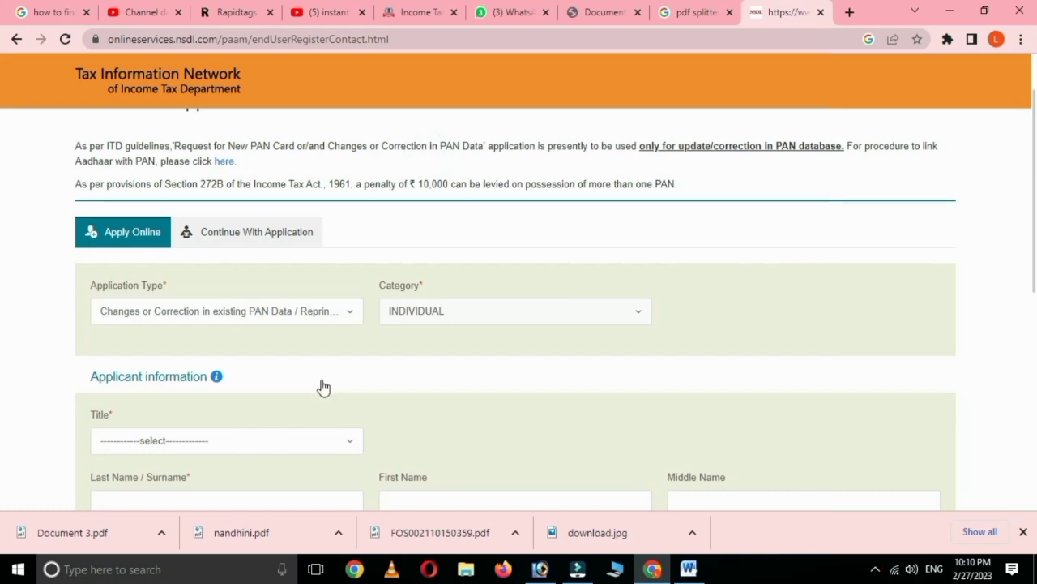
pyautogui.scroll(-2, 322, 387)
# Step: Choose Smt as the title and enter the applicant's first name and surname
pyautogui.click(162, 290)
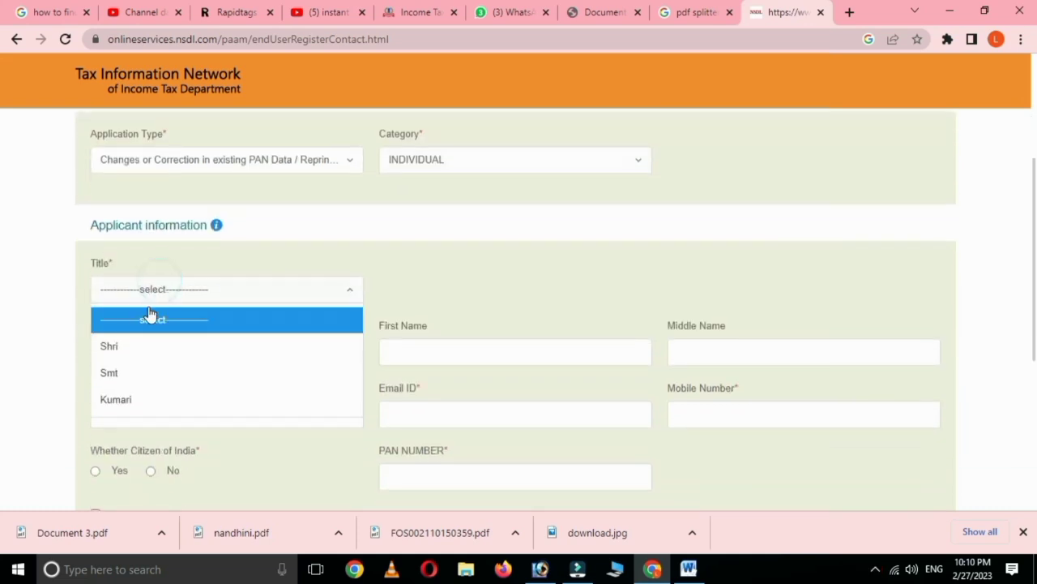
pyautogui.click(122, 374)
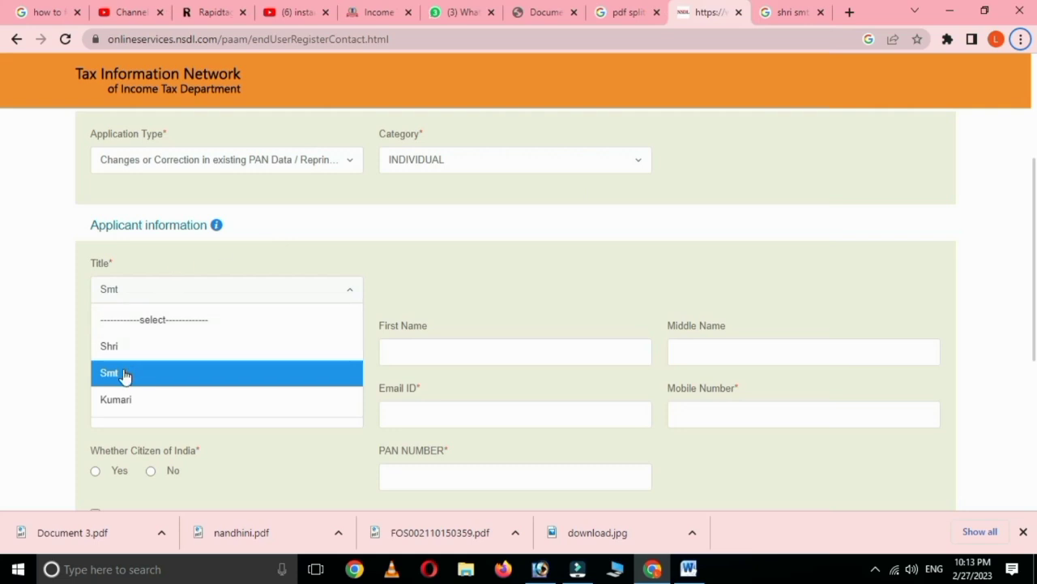
pyautogui.click(124, 373)
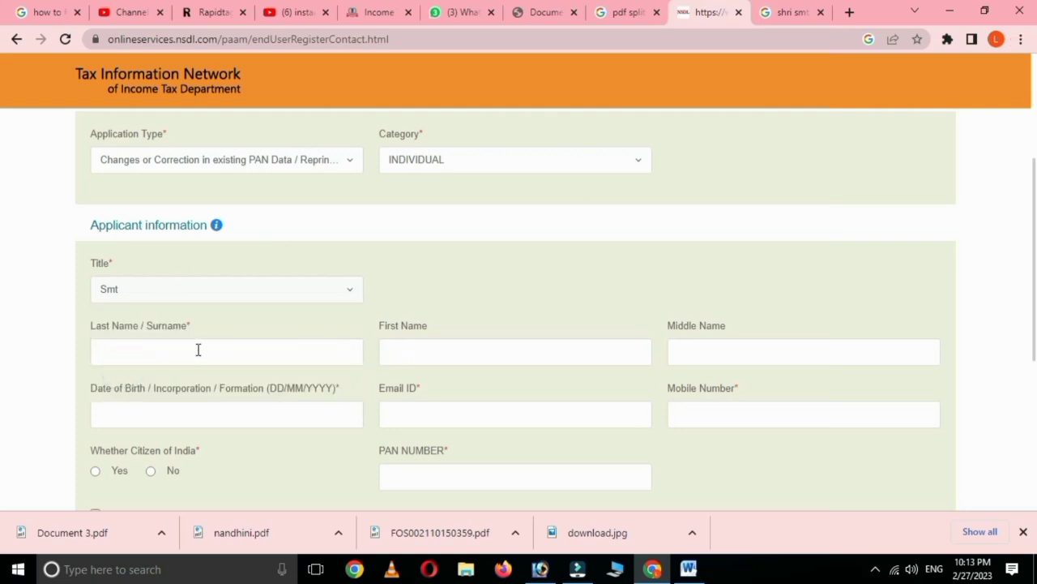
pyautogui.click(447, 353)
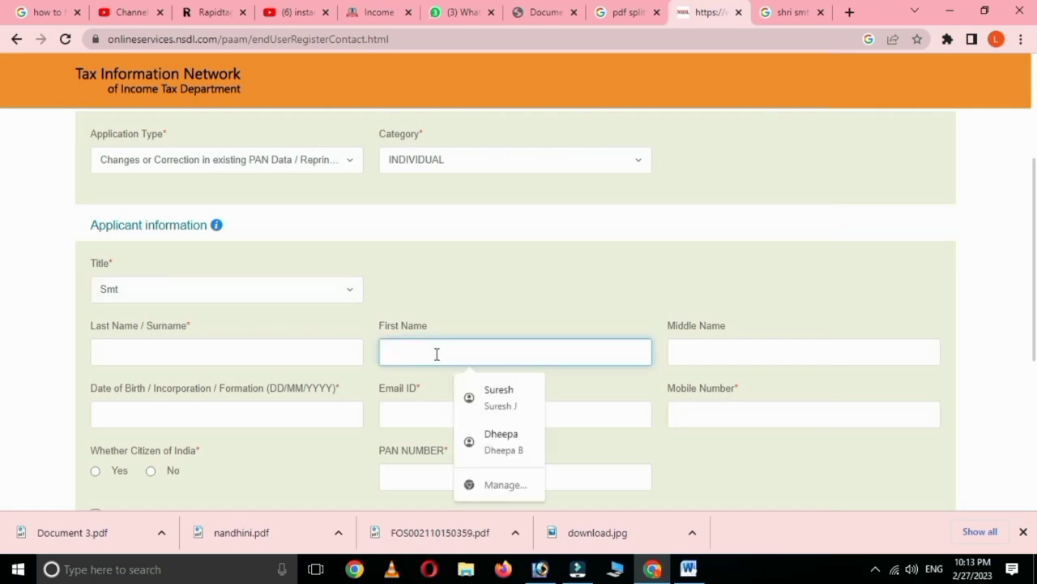
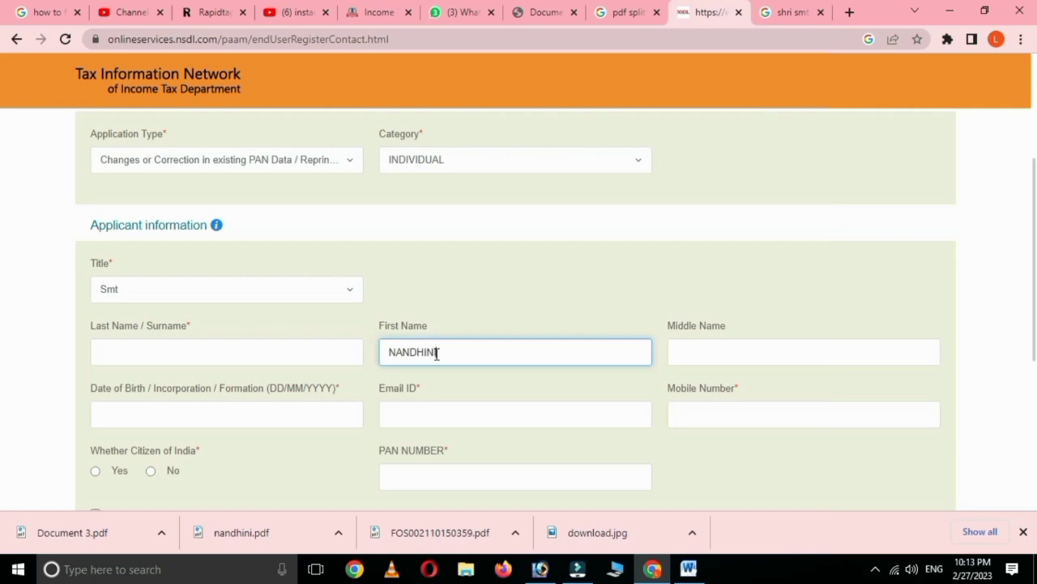
pyautogui.click(186, 349)
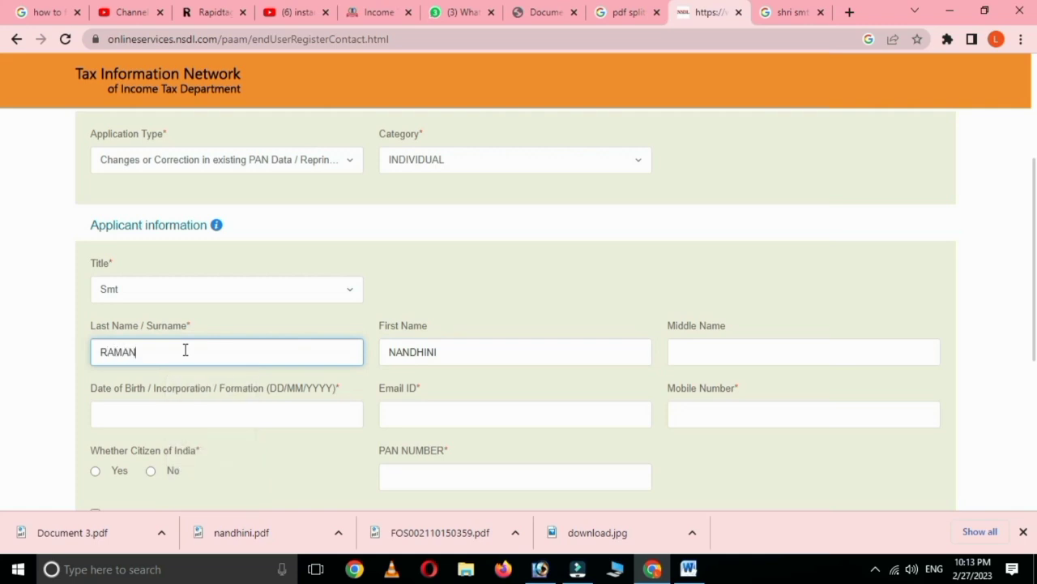
pyautogui.scroll(-1, 530, 401)
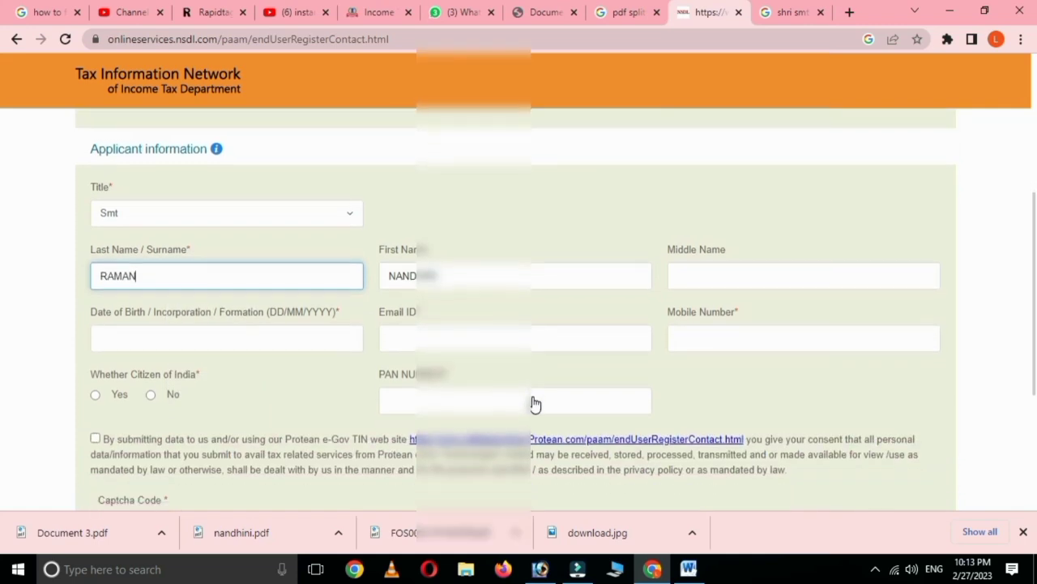
pyautogui.click(224, 336)
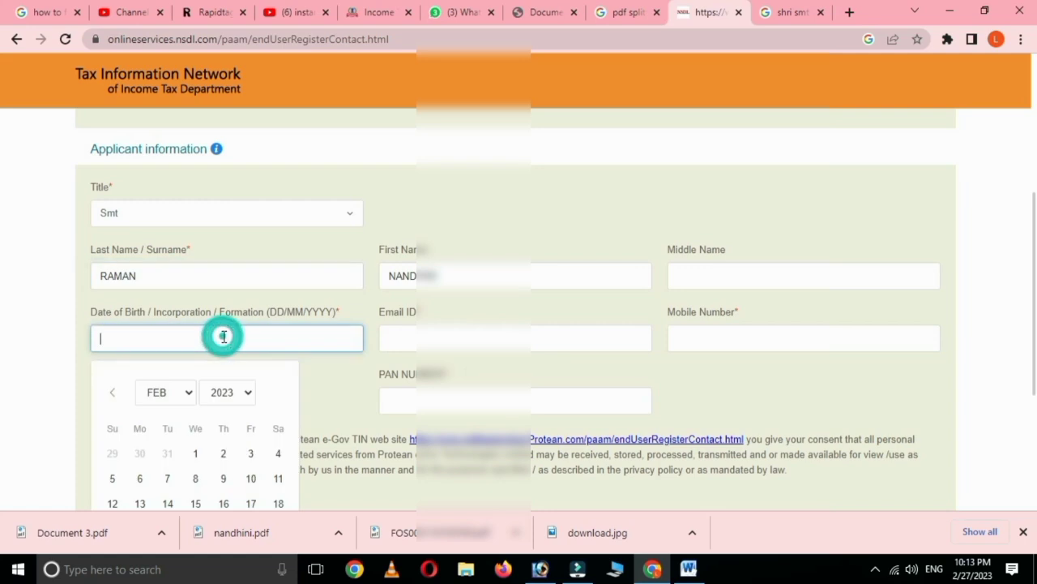
pyautogui.click(248, 392)
pyautogui.scroll(2, 233, 224)
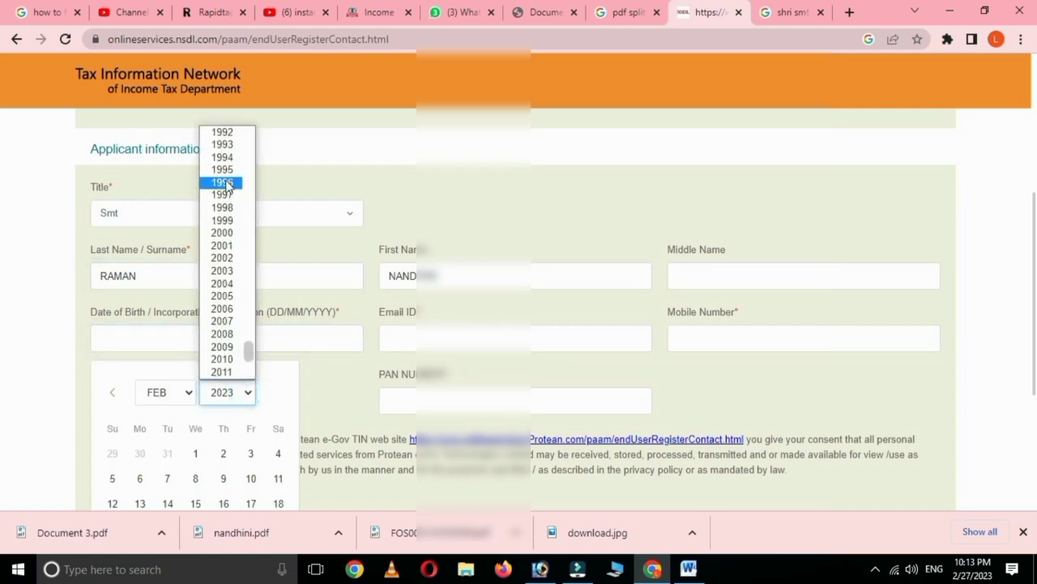
pyautogui.click(224, 207)
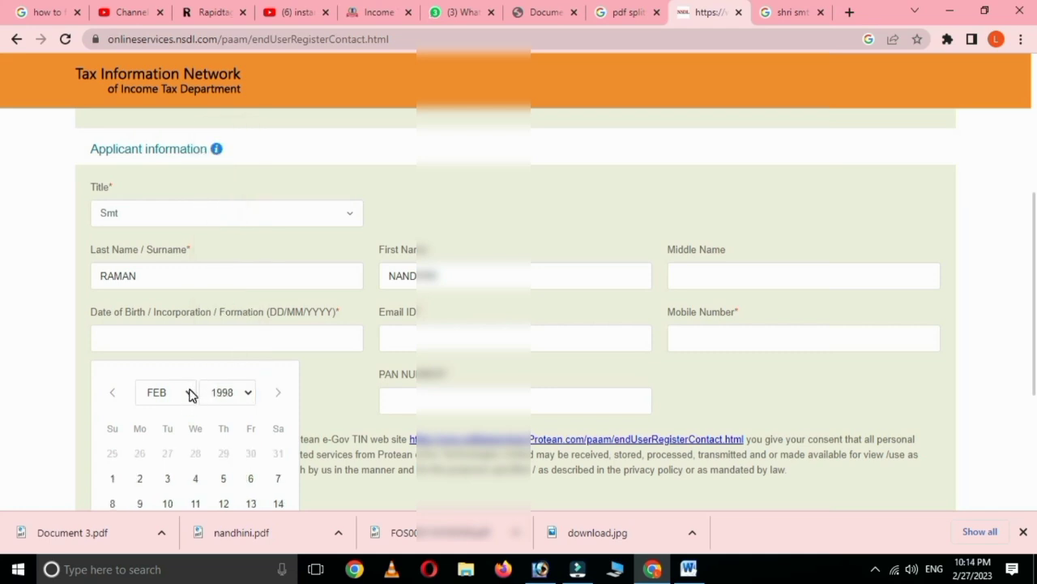
pyautogui.click(192, 395)
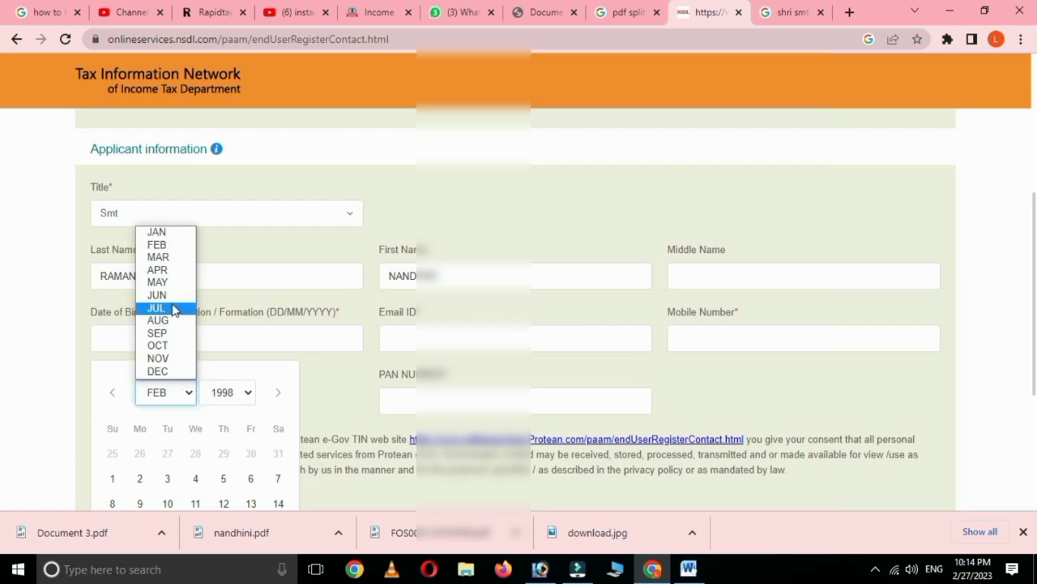
pyautogui.click(158, 282)
pyautogui.click(195, 478)
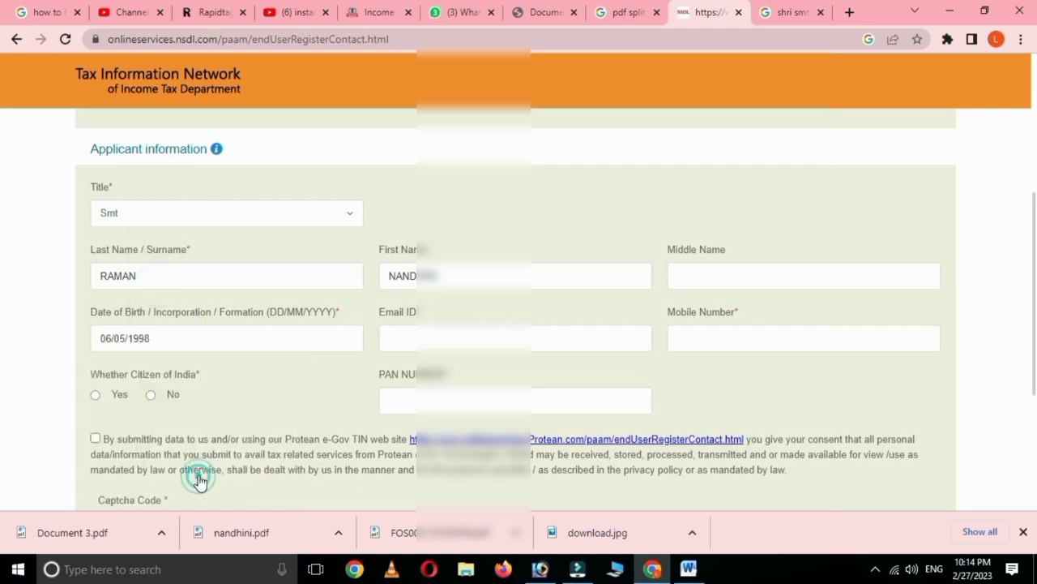
# Step: Fill in e-mail, mobile number, citizenship Yes and PAN number, then accept the consent terms
pyautogui.click(398, 337)
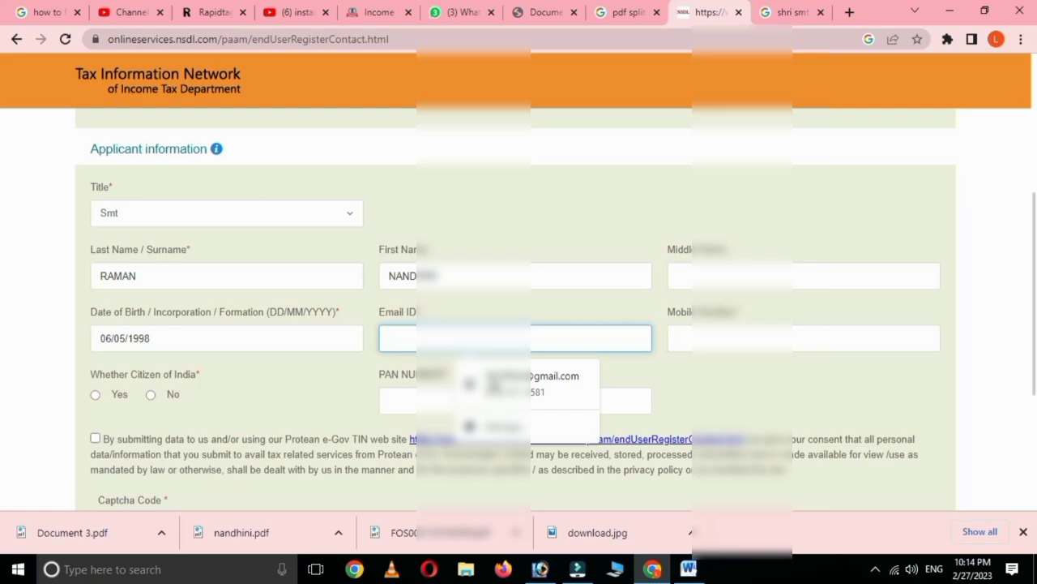
pyautogui.click(508, 375)
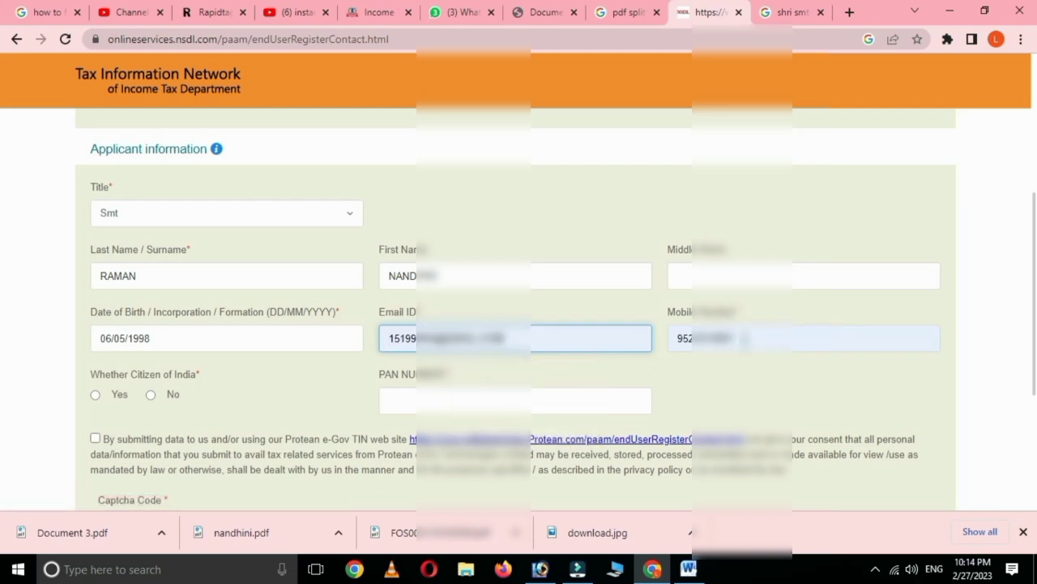
pyautogui.click(744, 338)
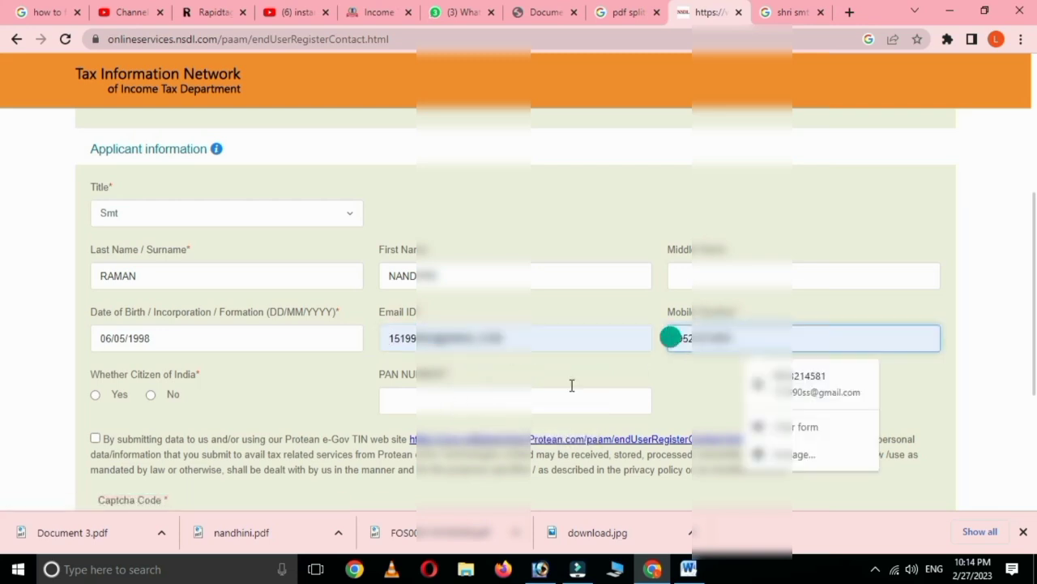
pyautogui.press('BackSpace')
pyautogui.press('BackSpace')
pyautogui.press('BackSpace')
pyautogui.write('1')
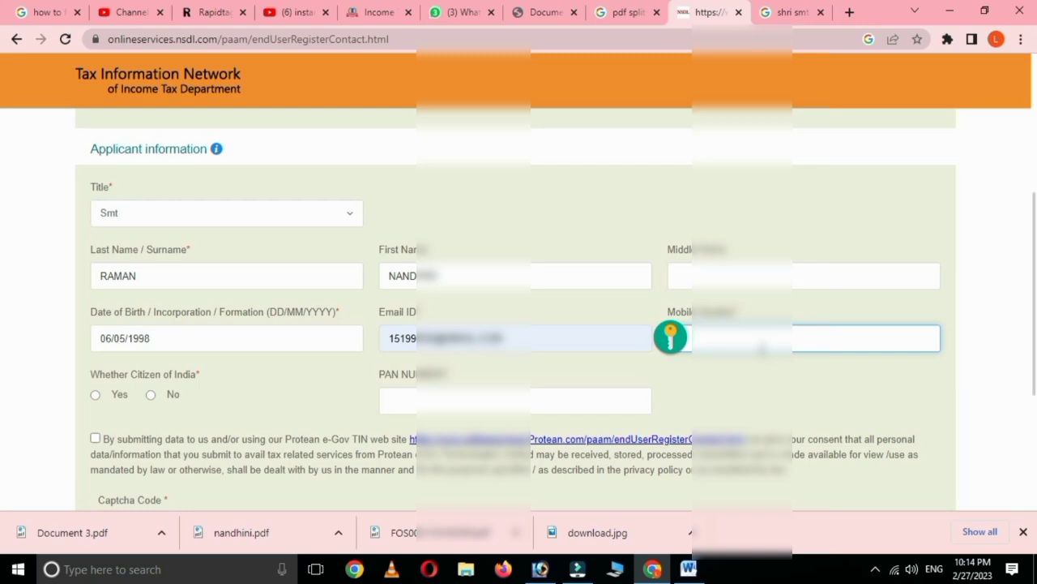
pyautogui.click(766, 374)
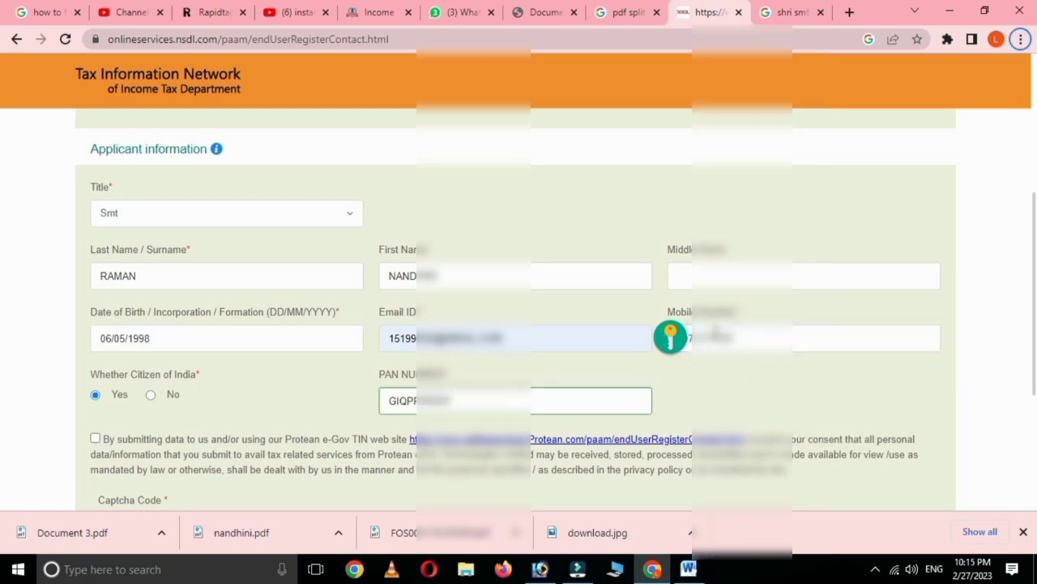
pyautogui.click(95, 440)
# Step: Enter the captcha code and submit the registration to receive a token number
pyautogui.scroll(-2, 392, 456)
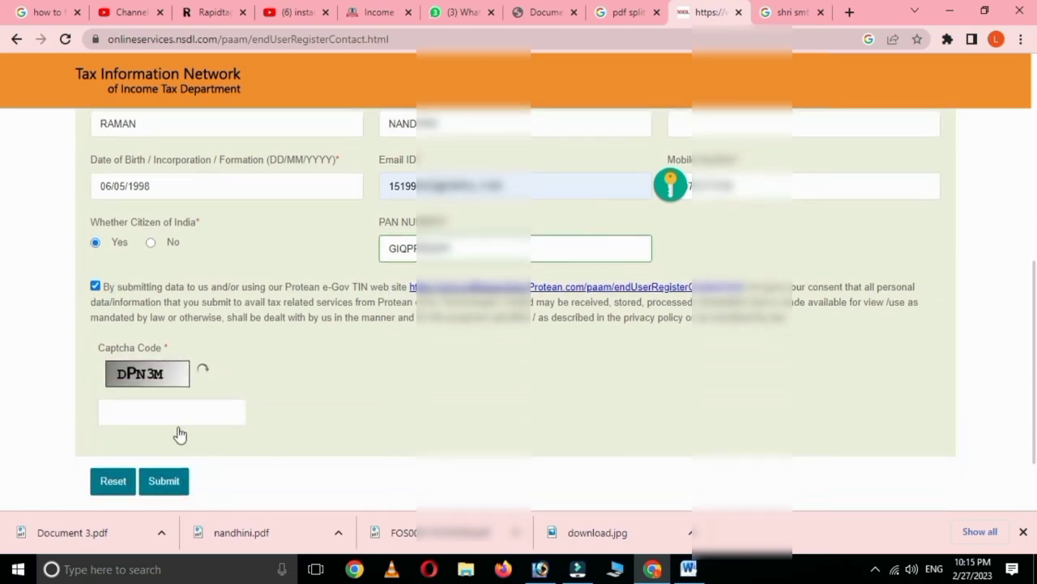
pyautogui.click(137, 418)
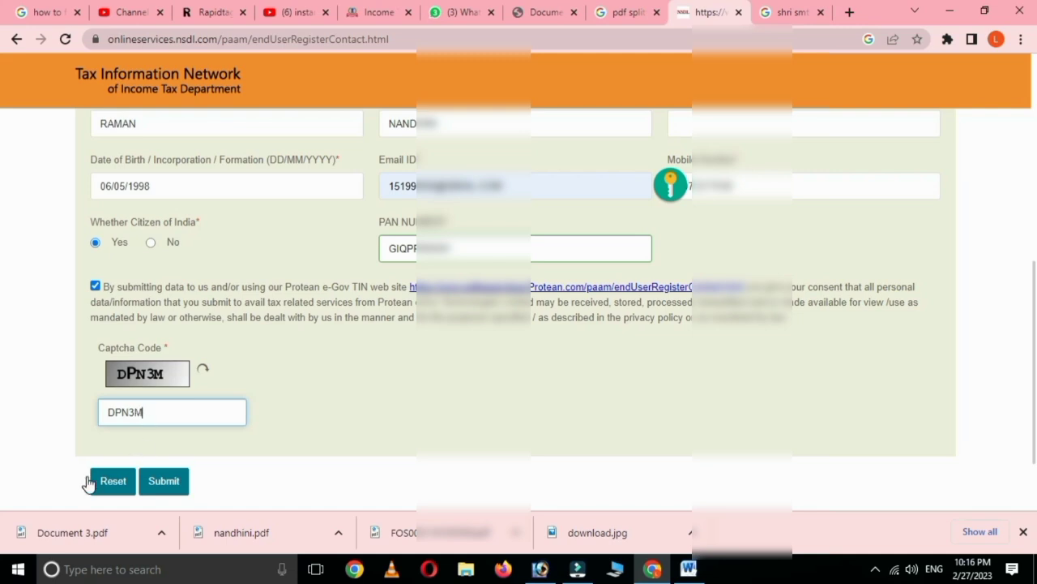
pyautogui.click(162, 481)
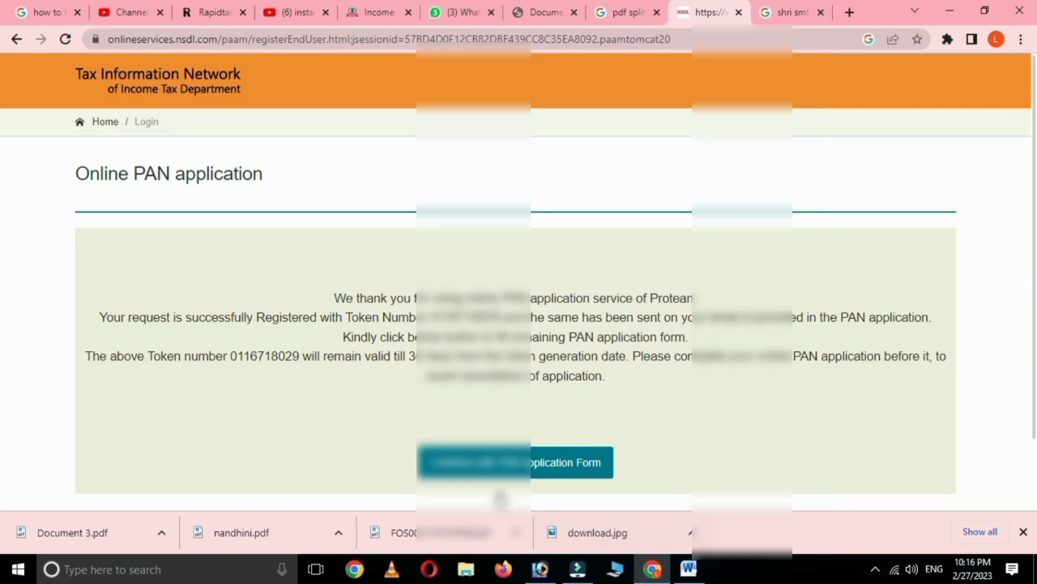
# Step: Continue with the PAN Application Form to open Form CR at Personal Details
pyautogui.click(498, 466)
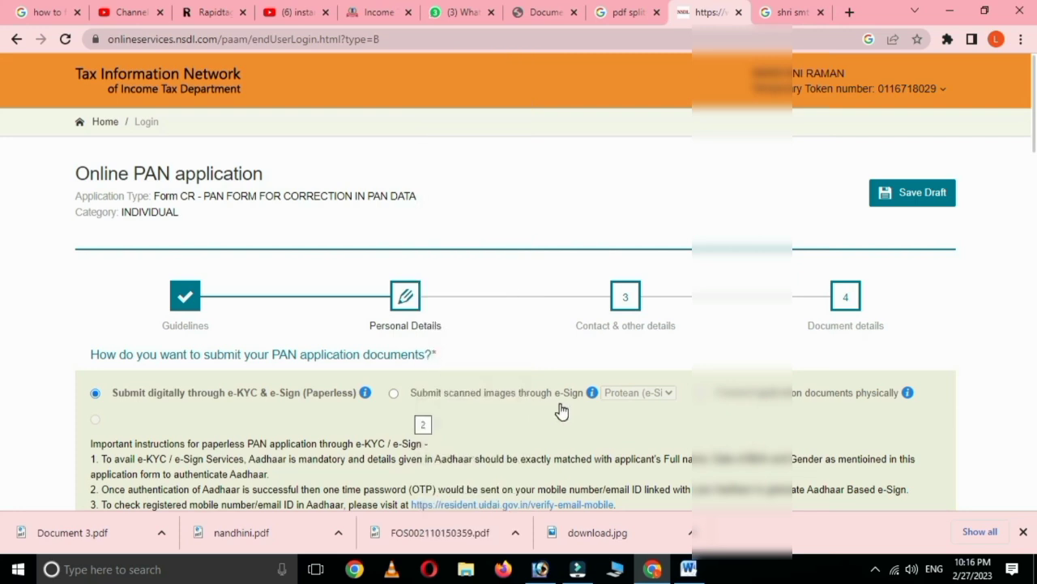
# Step: Set the document submission mode to forward application documents physically
pyautogui.scroll(-1, 561, 411)
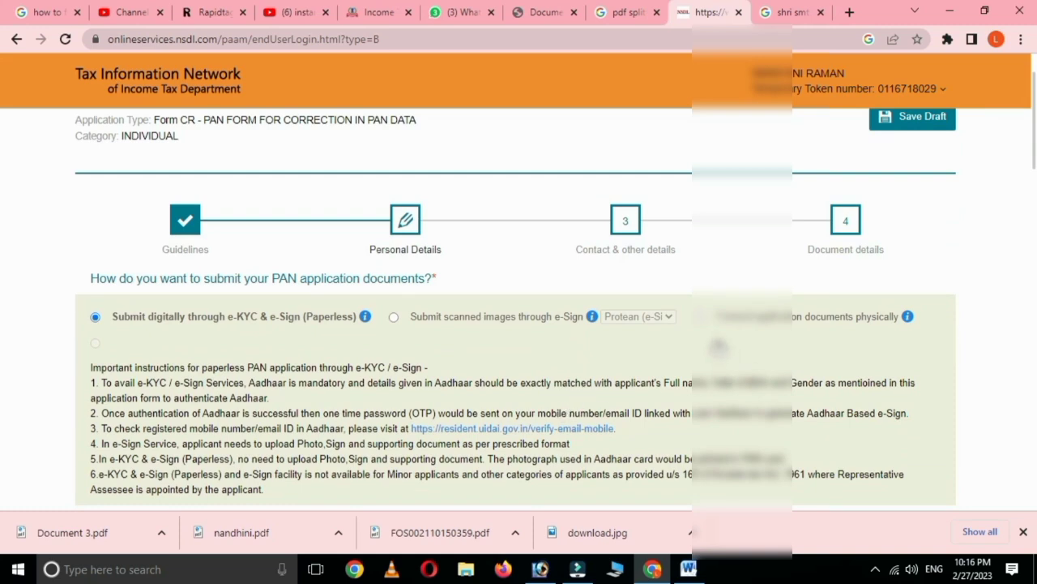
pyautogui.click(701, 318)
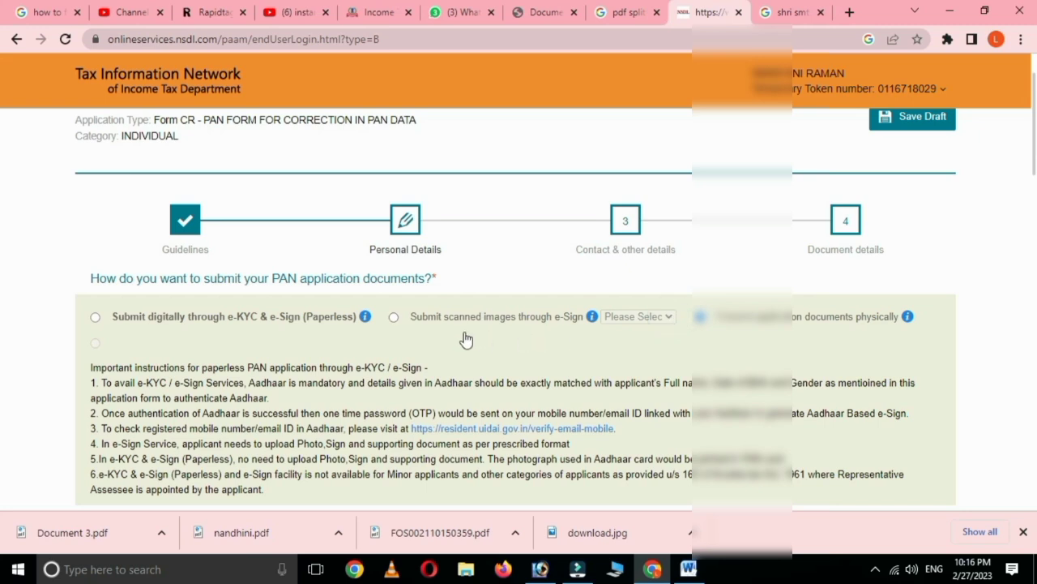
pyautogui.click(394, 318)
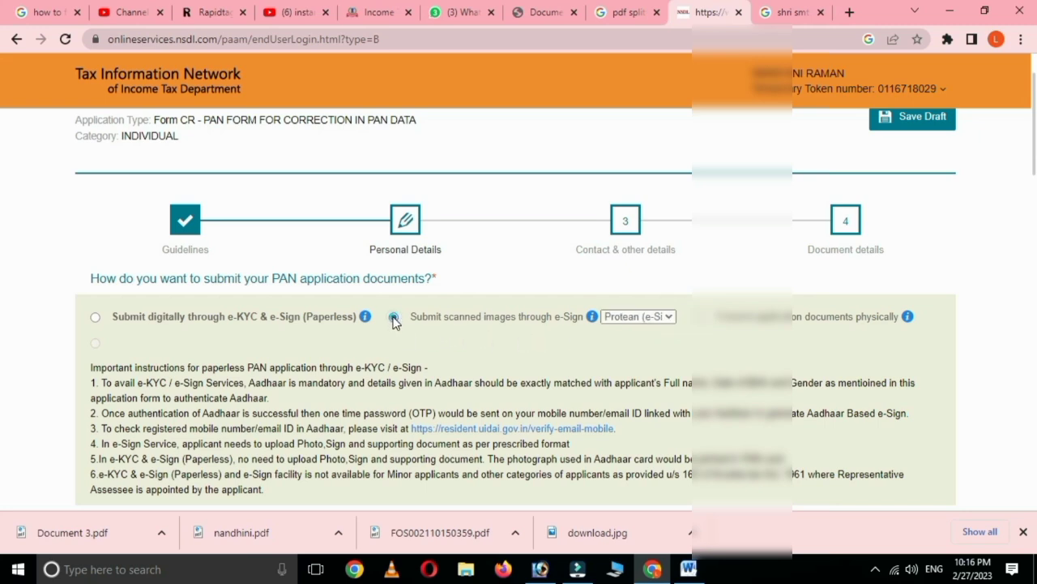
pyautogui.click(669, 317)
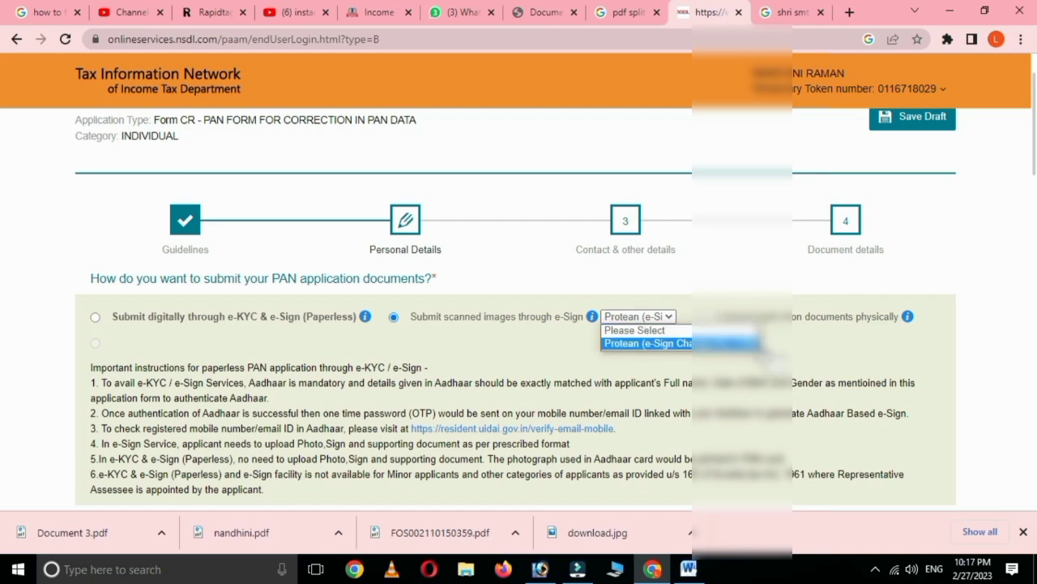
pyautogui.click(792, 351)
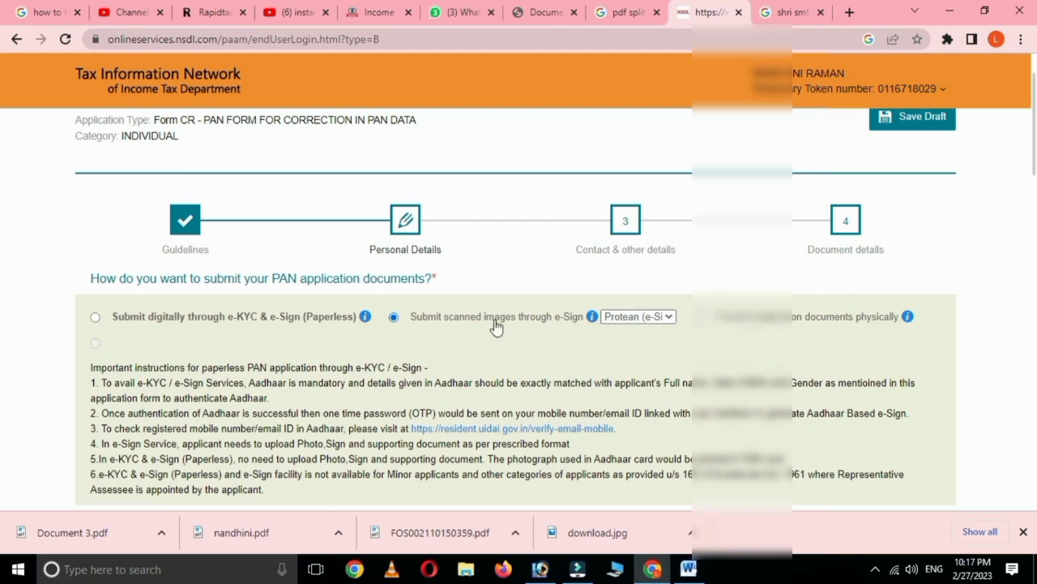
pyautogui.click(95, 318)
pyautogui.click(702, 320)
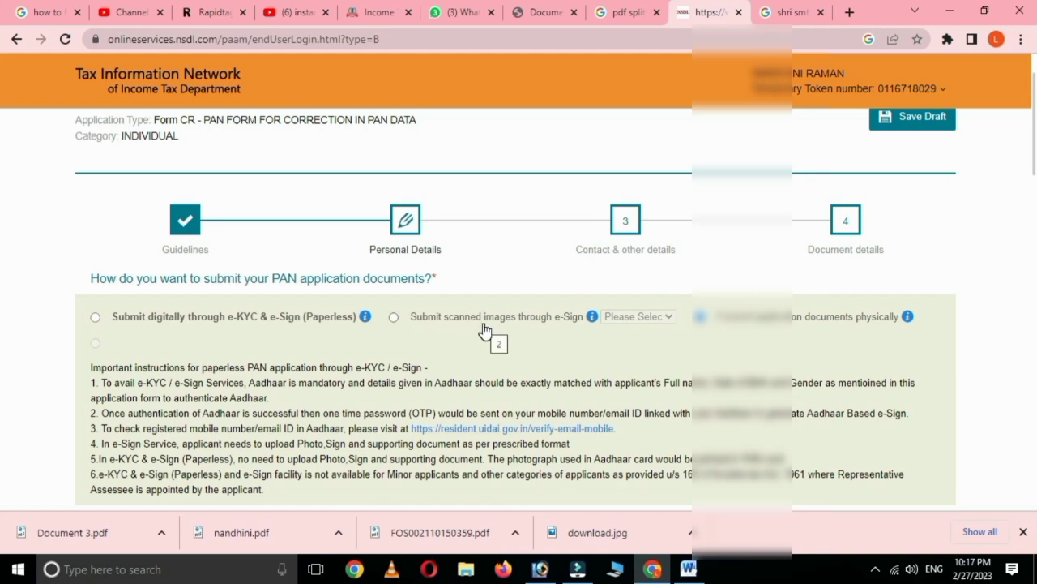
pyautogui.click(395, 318)
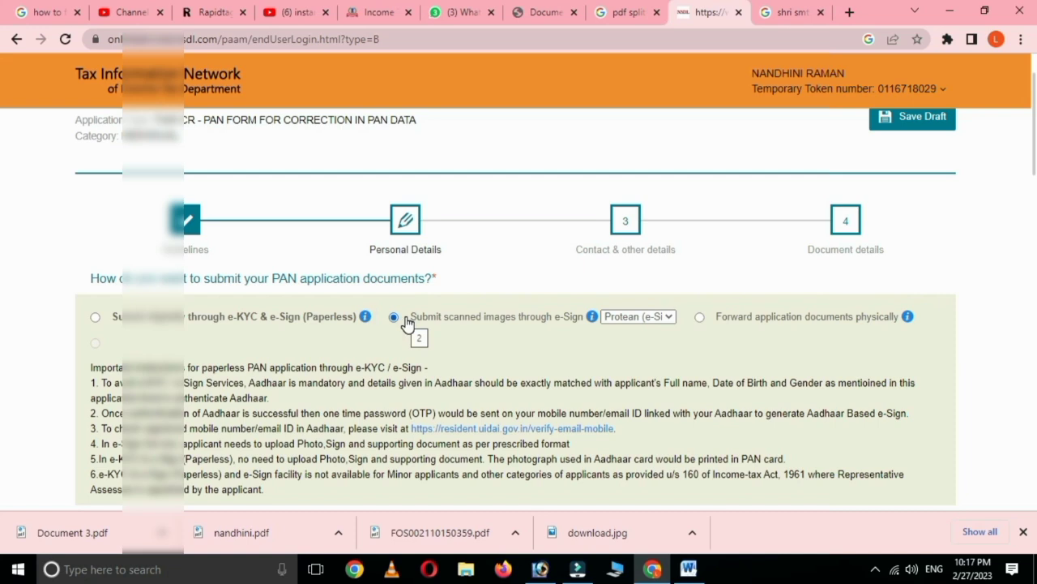
pyautogui.click(700, 317)
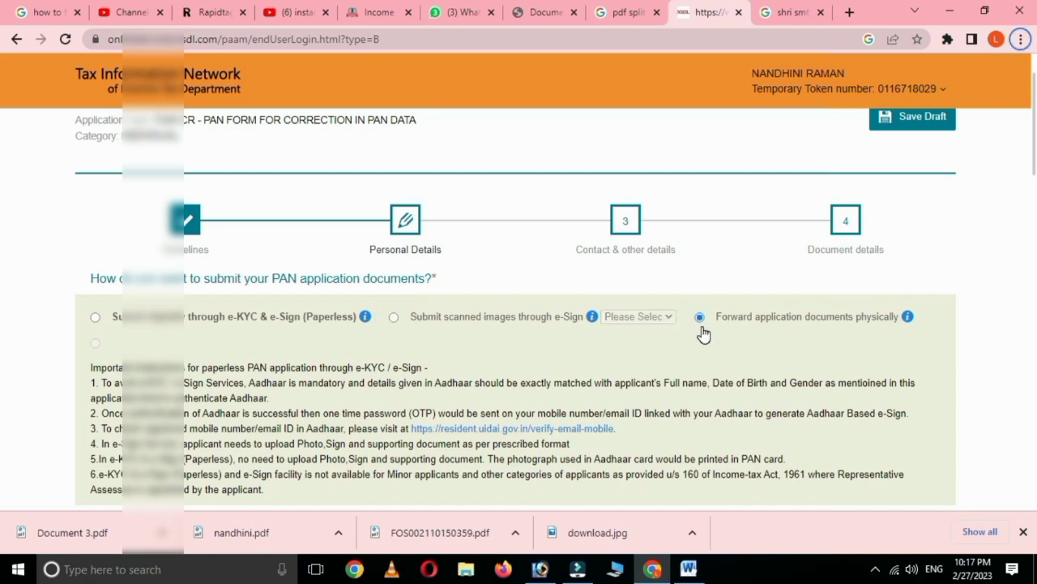
# Step: Tick the Aadhaar Number option on the form
pyautogui.scroll(-2, 704, 334)
pyautogui.scroll(-2, 703, 334)
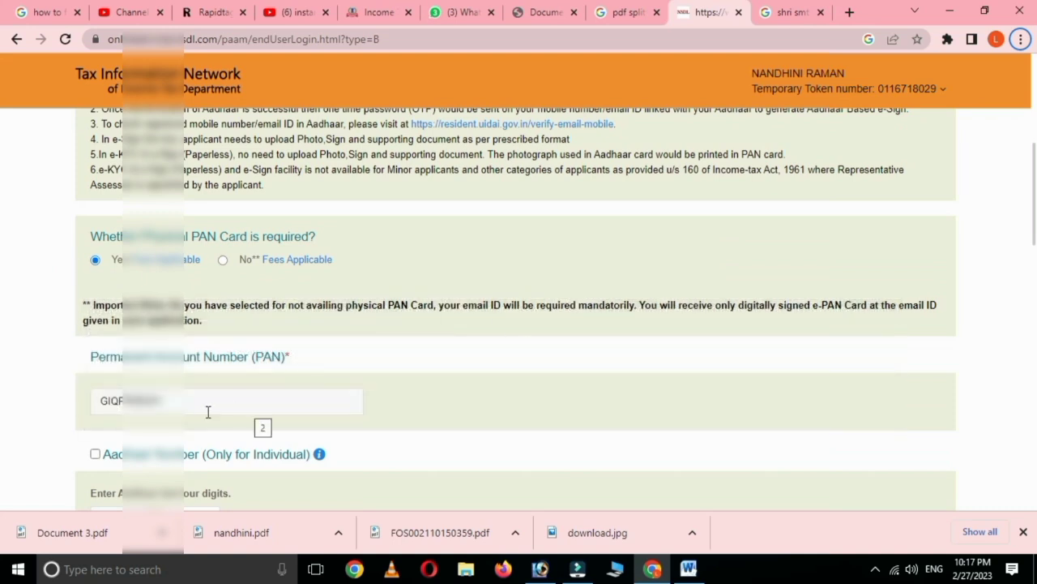
pyautogui.scroll(-1, 284, 393)
pyautogui.click(94, 378)
pyautogui.scroll(-1, 276, 416)
# Step: Enter the last four digits of the Aadhaar number
pyautogui.click(185, 368)
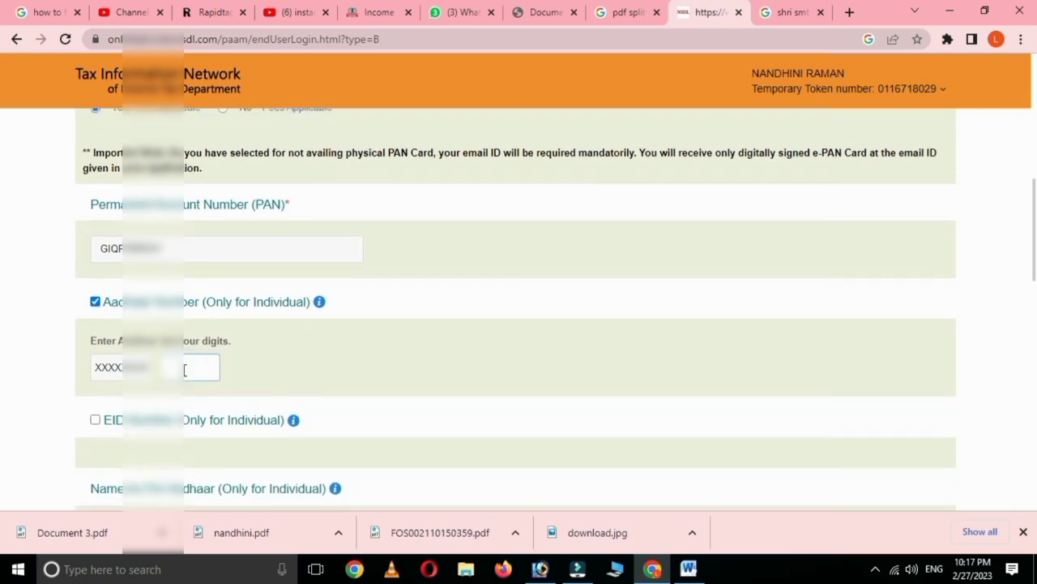
pyautogui.write('2')
pyautogui.scroll(-2, 259, 395)
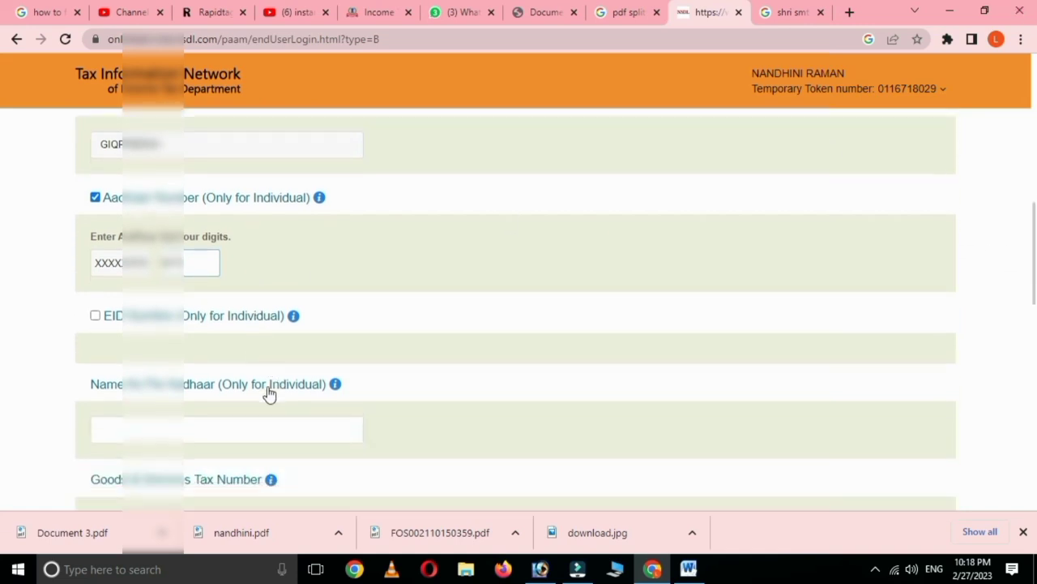
pyautogui.scroll(-1, 270, 394)
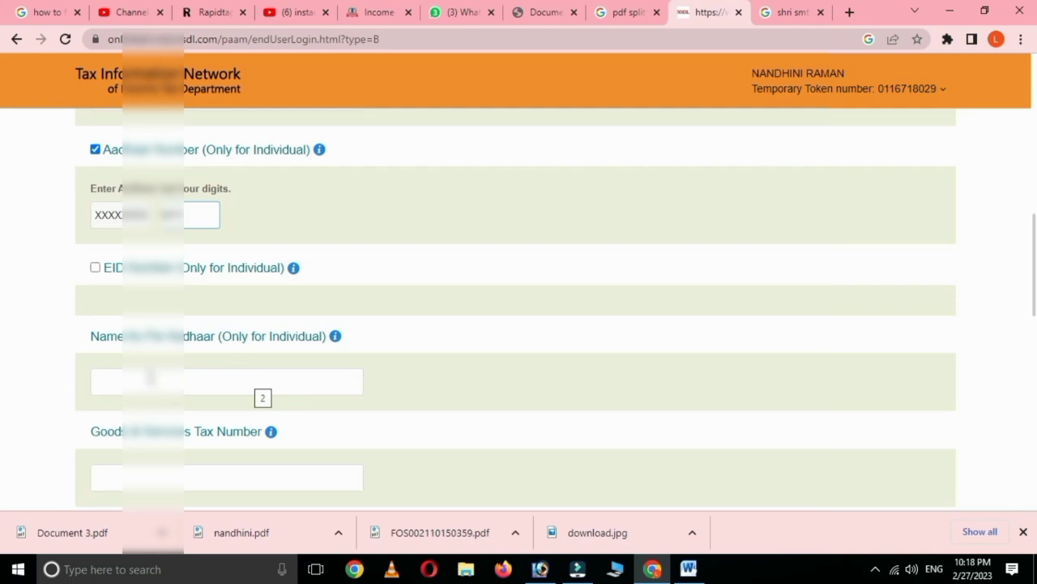
# Step: Type the applicant's name as it appears on the Aadhaar card
pyautogui.click(129, 376)
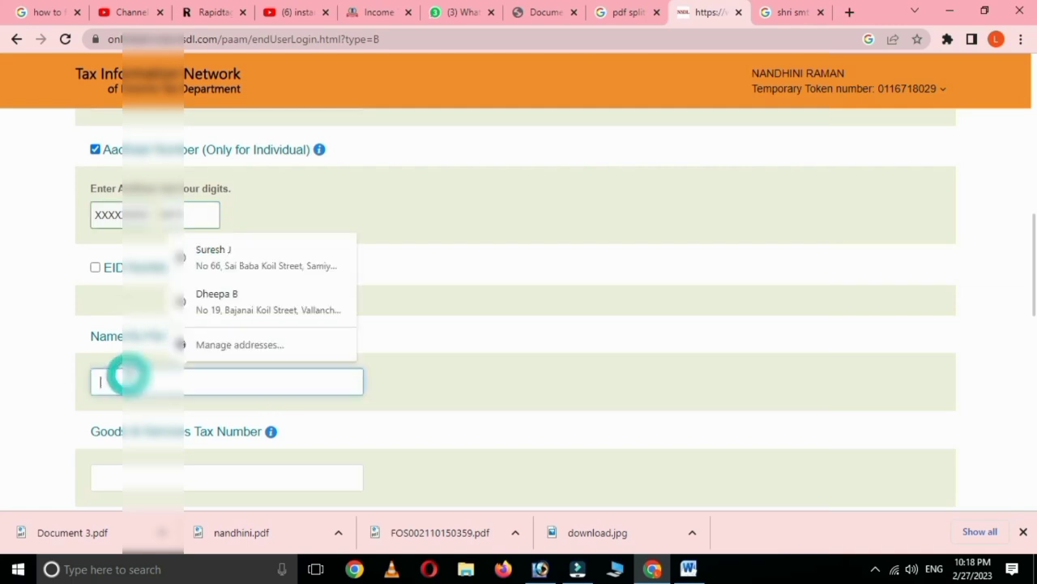
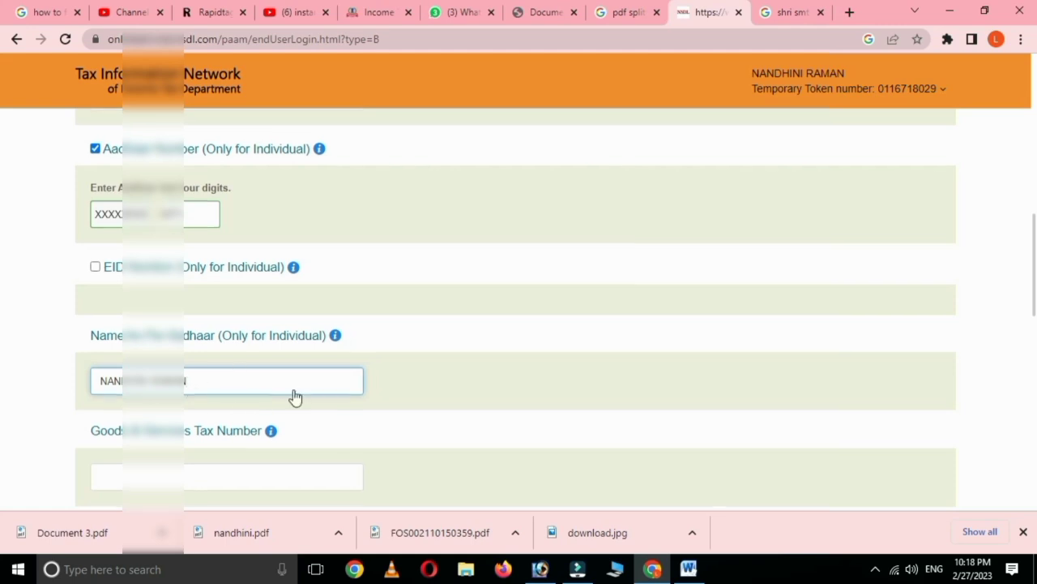
pyautogui.scroll(-2, 294, 396)
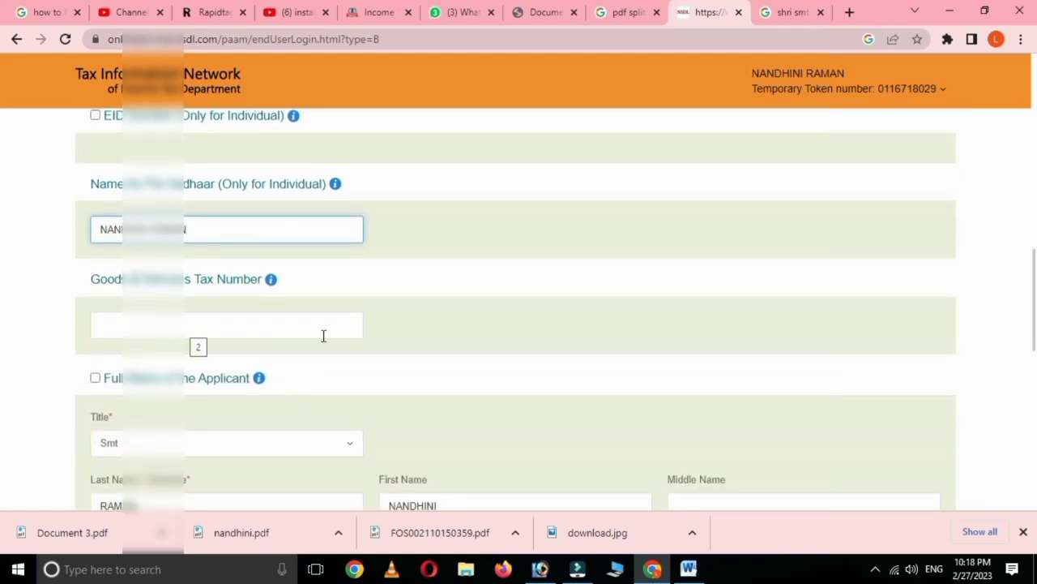
pyautogui.scroll(-2, 328, 335)
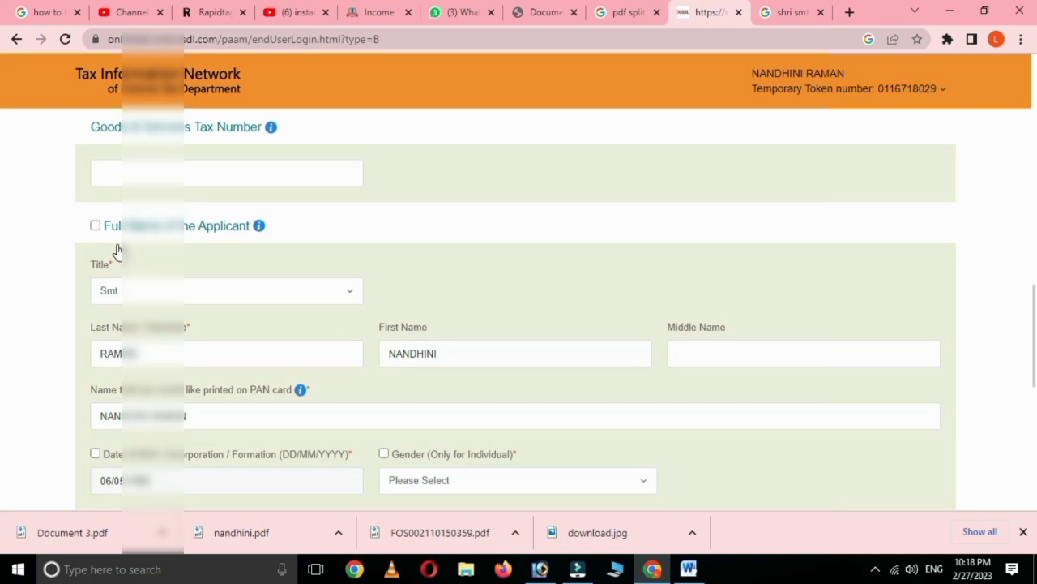
# Step: Tick the Full Name of the Applicant checkbox to mark it for correction
pyautogui.click(95, 227)
pyautogui.scroll(-2, 259, 331)
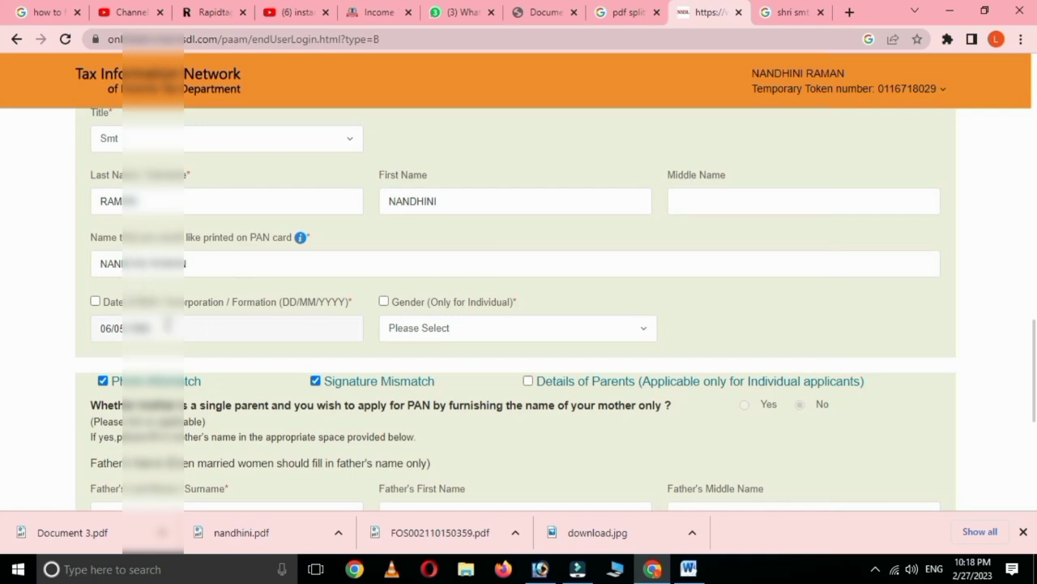
pyautogui.scroll(1, 274, 315)
pyautogui.scroll(2, 272, 314)
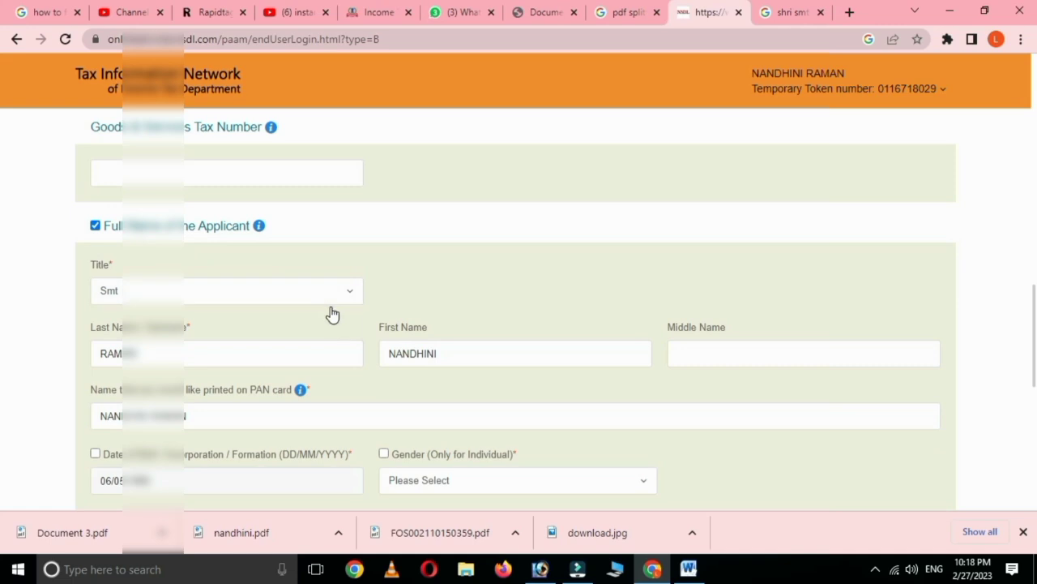
pyautogui.scroll(-2, 331, 313)
pyautogui.scroll(-4, 340, 317)
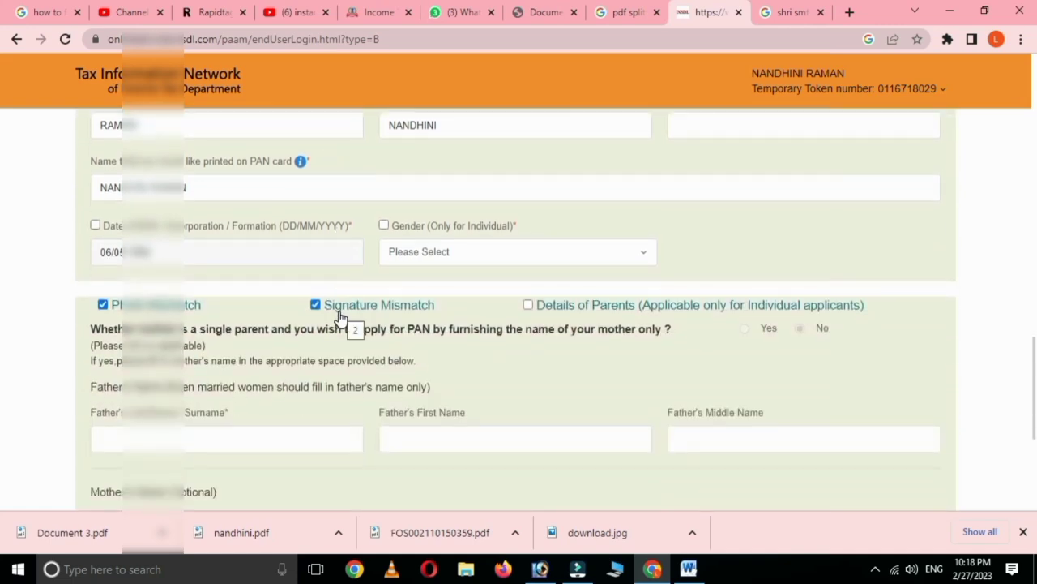
pyautogui.scroll(2, 340, 316)
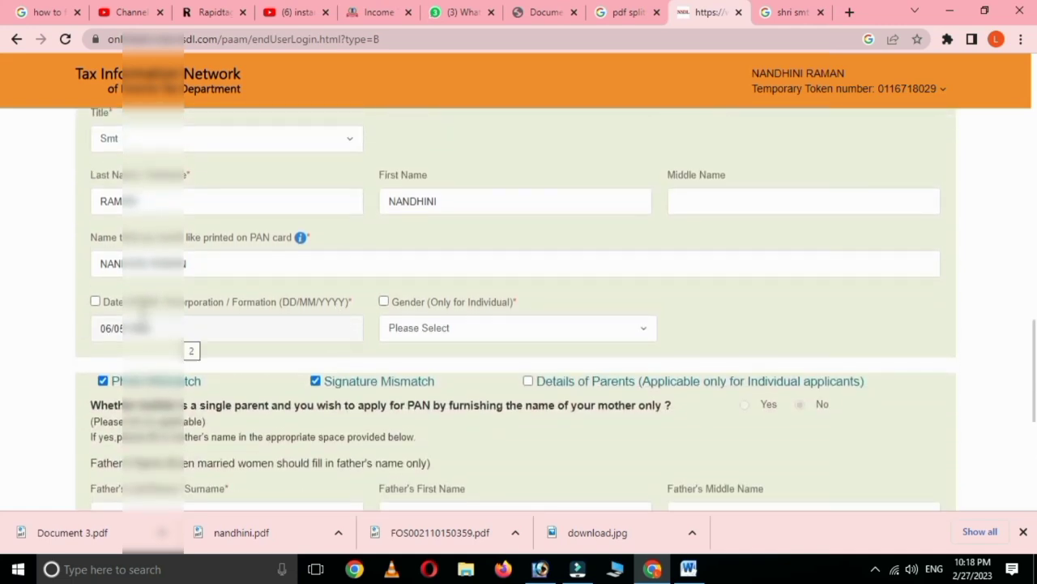
pyautogui.scroll(2, 146, 235)
# Step: Adjust the correction checkboxes and advance to the Contact & other details step
pyautogui.click(94, 227)
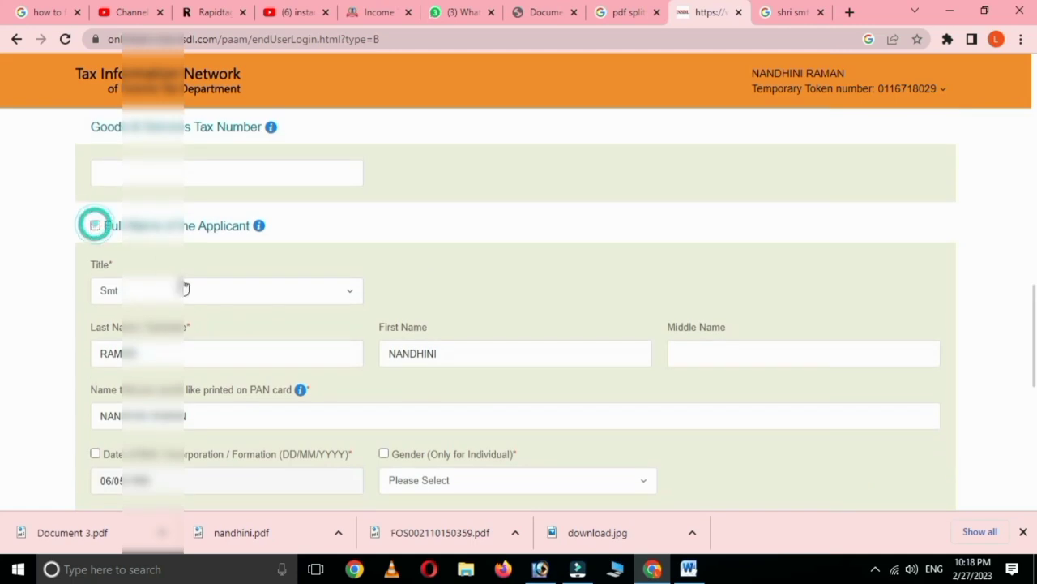
pyautogui.scroll(-3, 225, 322)
pyautogui.scroll(-2, 228, 322)
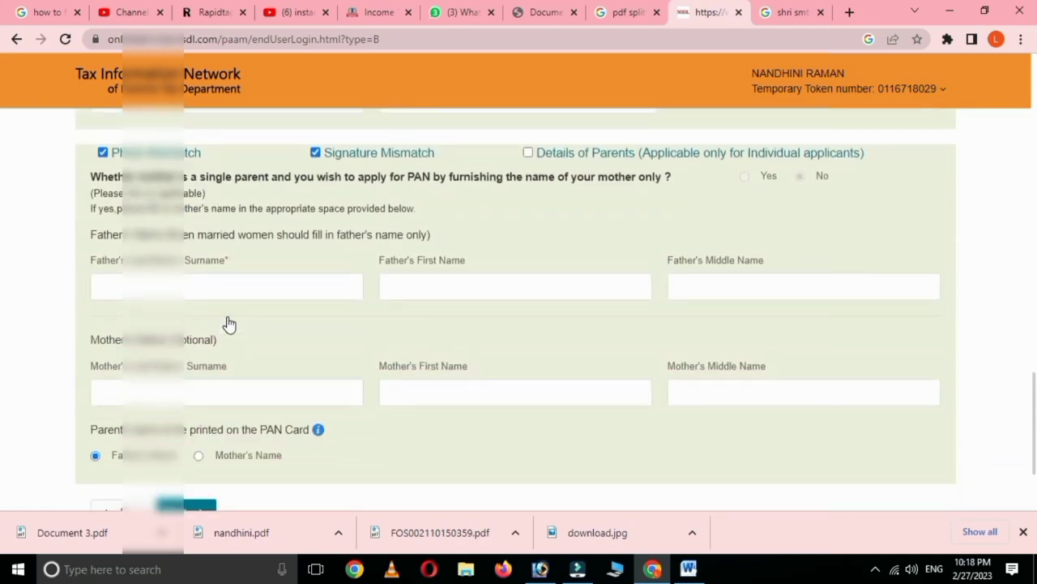
pyautogui.scroll(1, 227, 324)
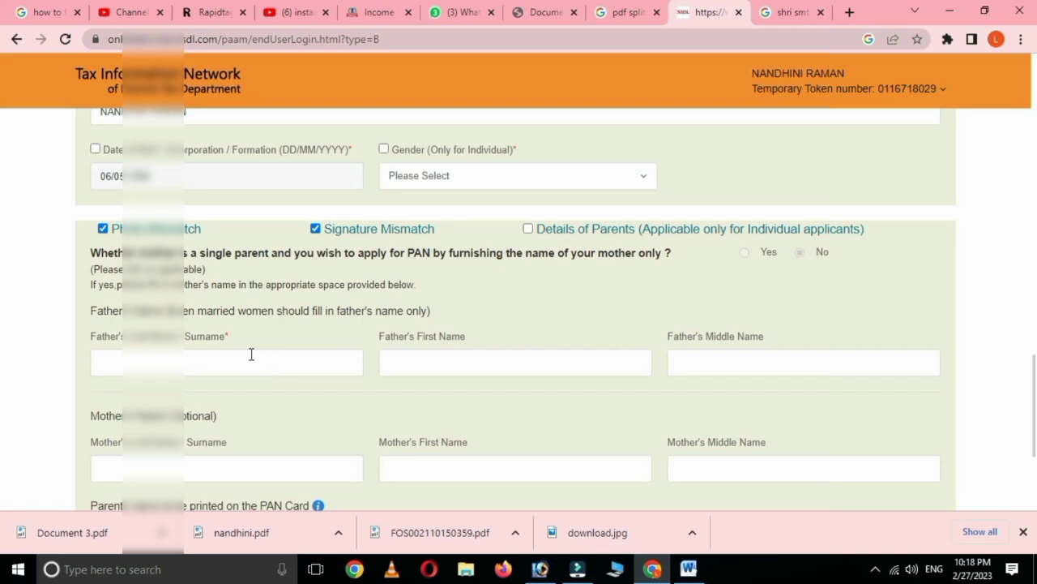
pyautogui.scroll(-1, 251, 354)
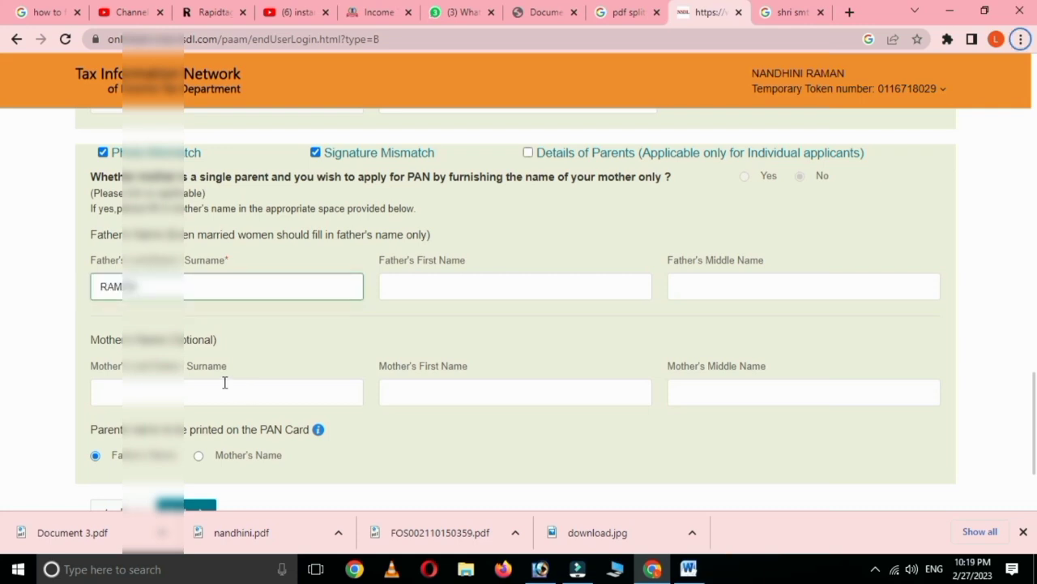
pyautogui.scroll(-2, 162, 356)
pyautogui.click(177, 369)
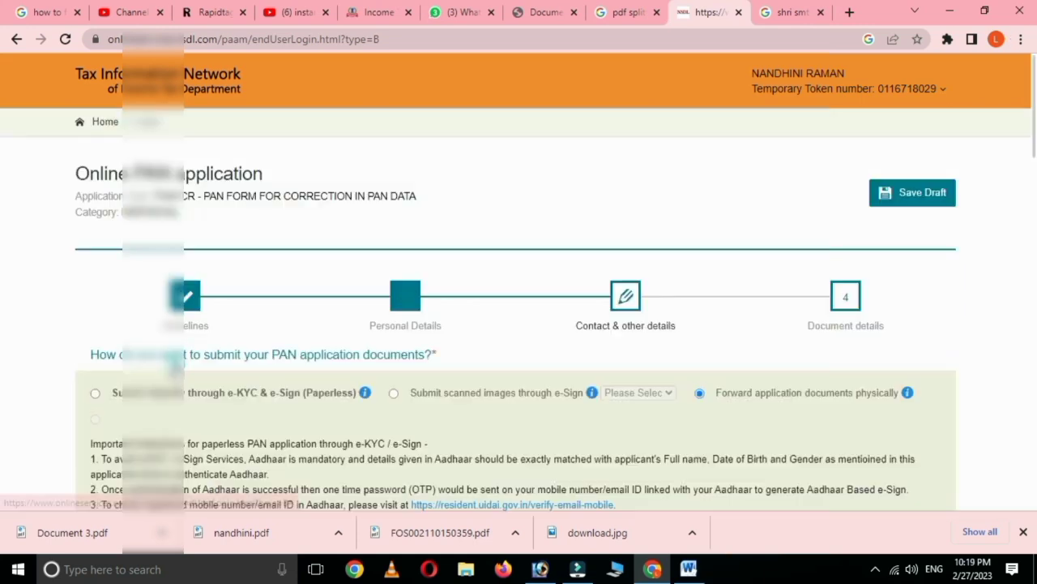
# Step: Set the residence as the address for communication
pyautogui.scroll(-2, 287, 359)
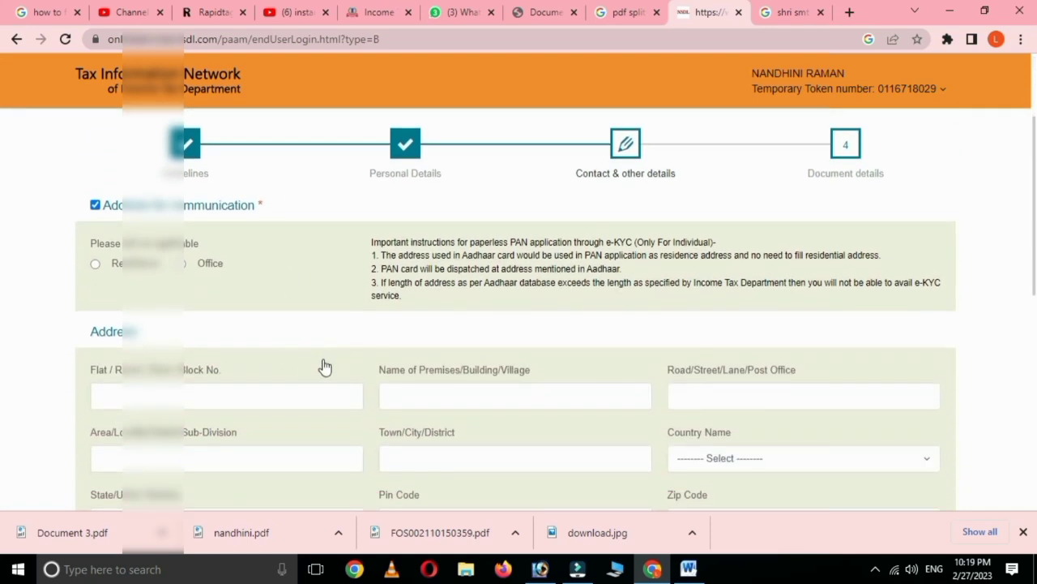
pyautogui.click(96, 263)
pyautogui.scroll(-1, 224, 309)
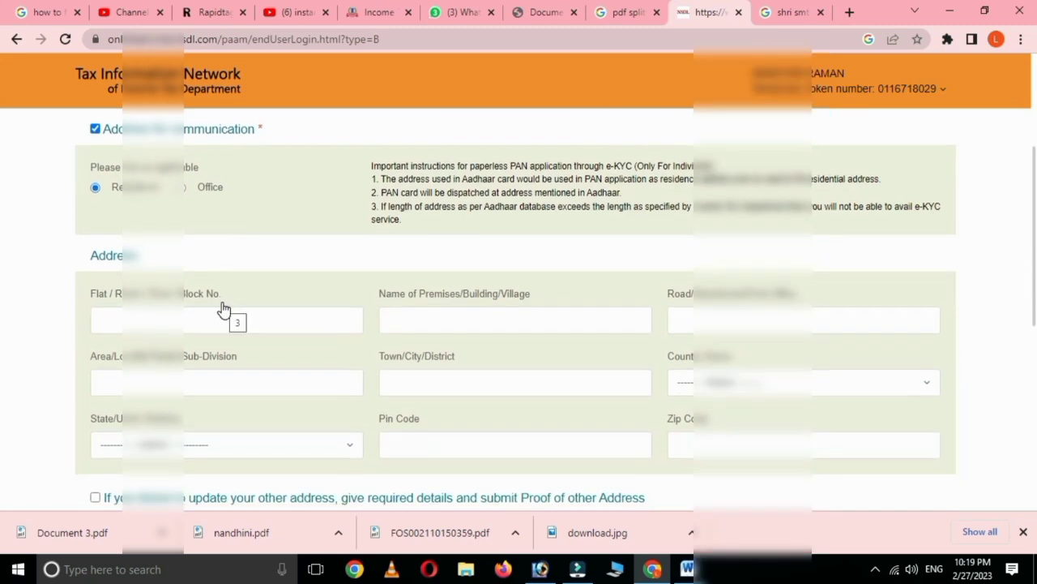
pyautogui.scroll(-1, 224, 309)
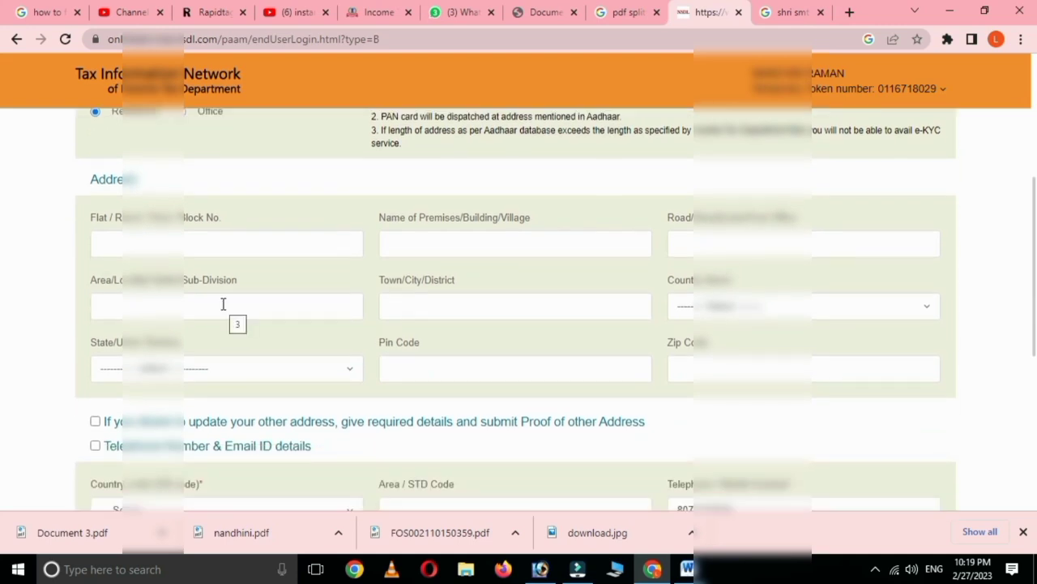
pyautogui.scroll(1, 222, 304)
pyautogui.scroll(-5, 226, 302)
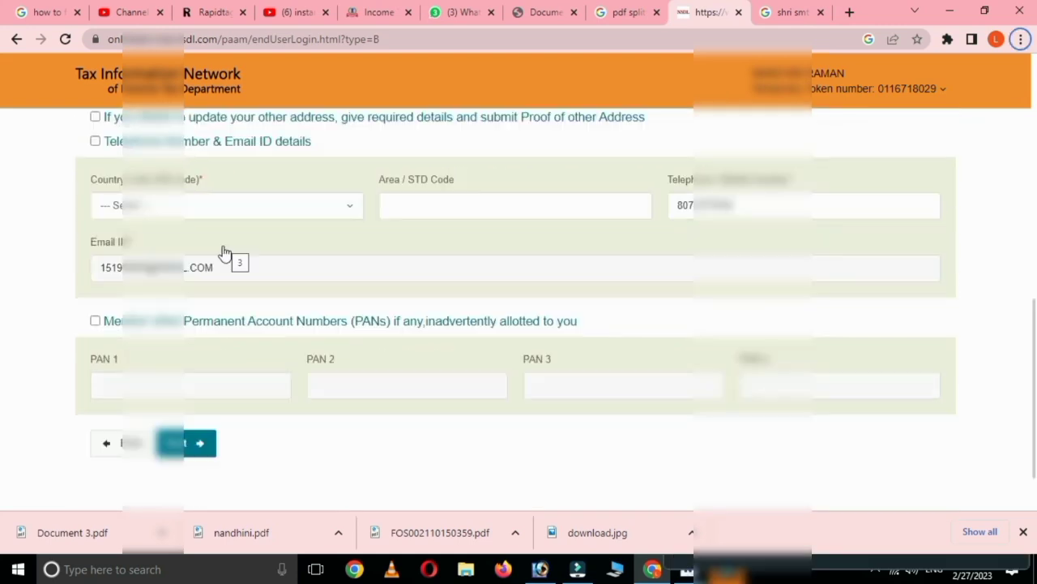
pyautogui.scroll(5, 353, 247)
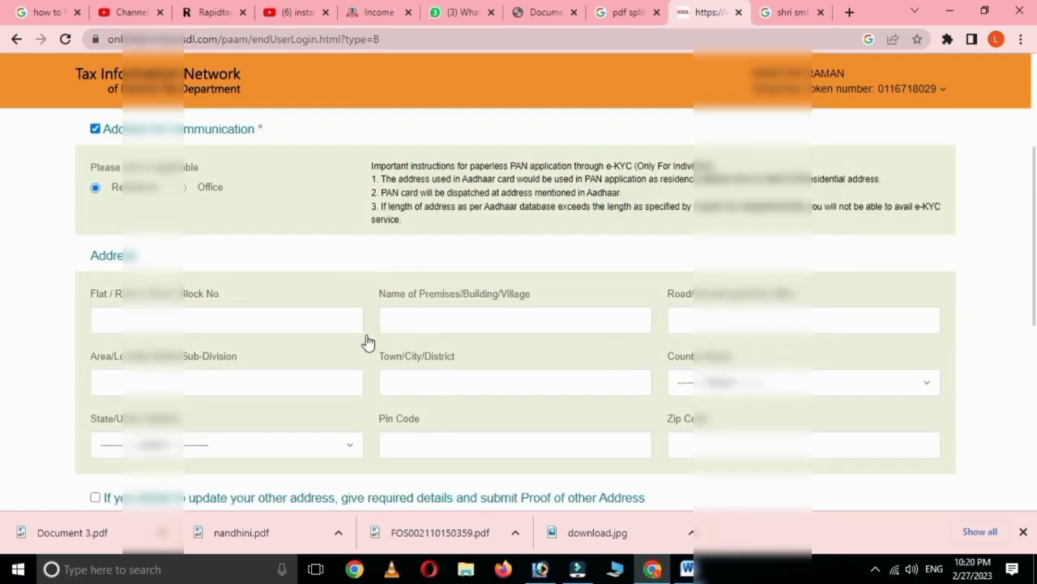
pyautogui.scroll(-5, 366, 342)
pyautogui.scroll(1, 365, 342)
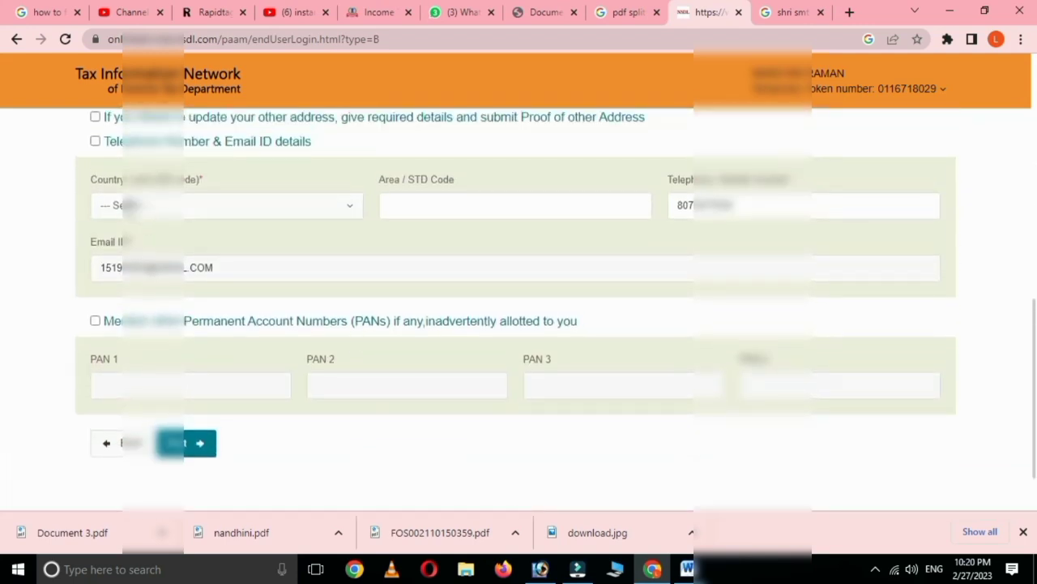
# Step: Choose INDIA (91) as the telephone country code and move to Document details
pyautogui.click(157, 211)
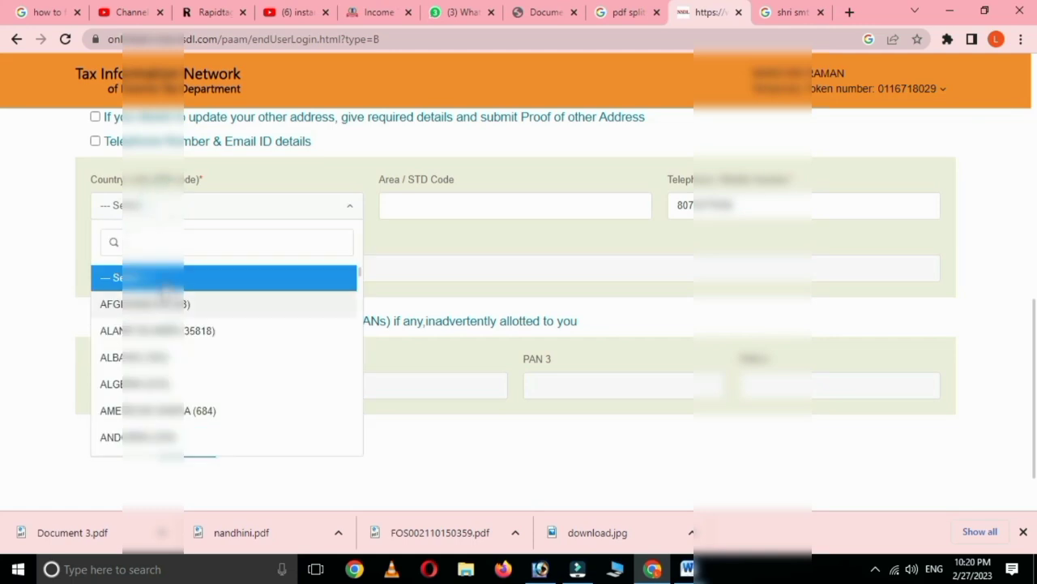
pyautogui.write('hai')
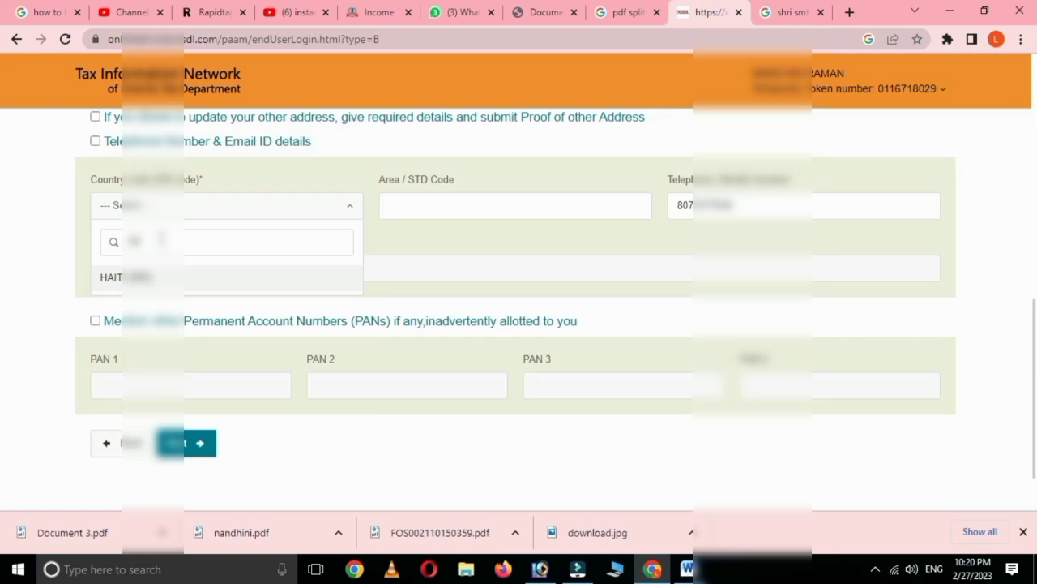
pyautogui.press('BackSpace')
pyautogui.press('BackSpace')
pyautogui.press('BackSpace')
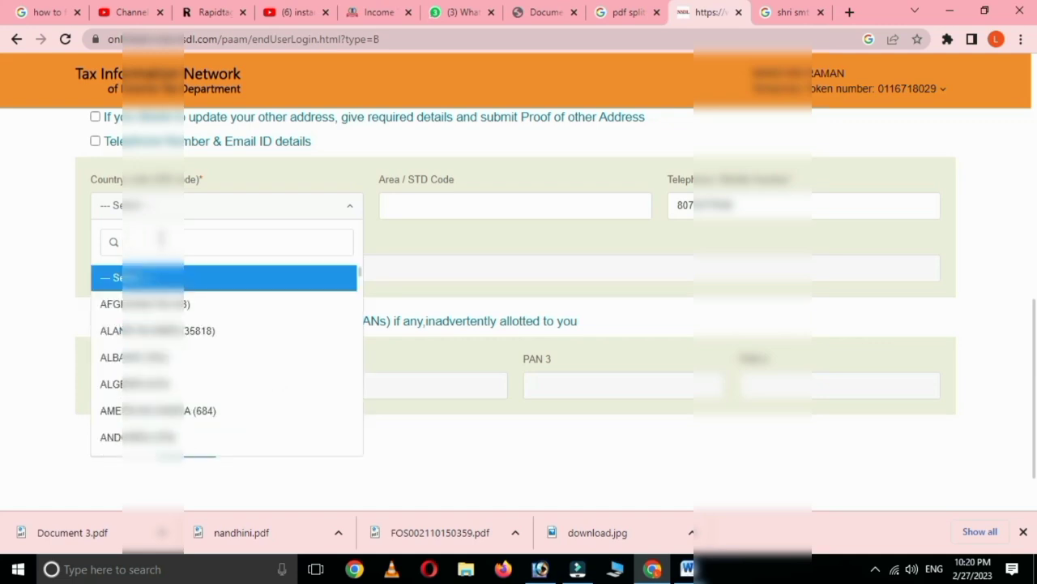
pyautogui.write('91')
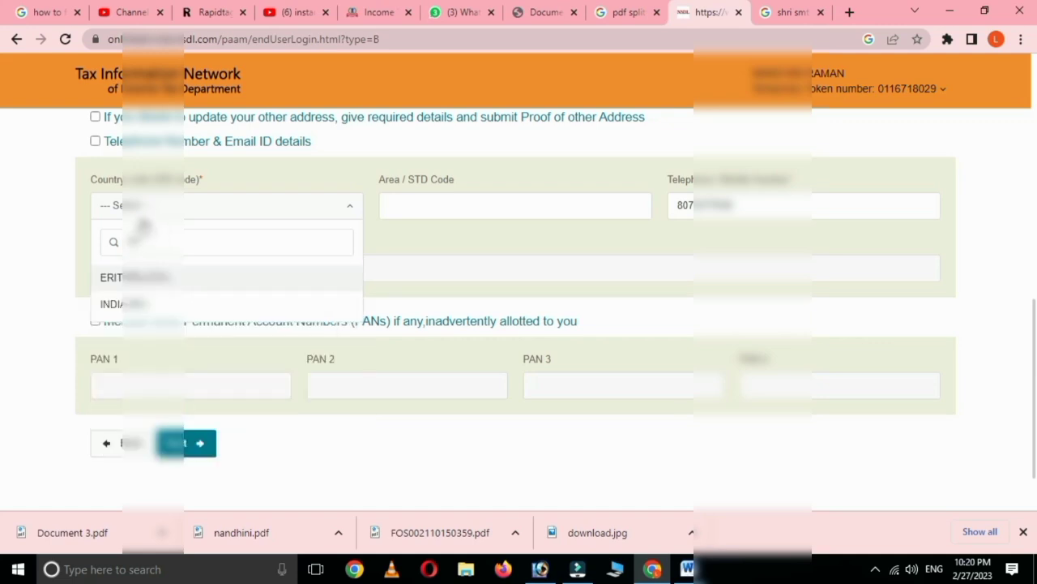
pyautogui.click(122, 307)
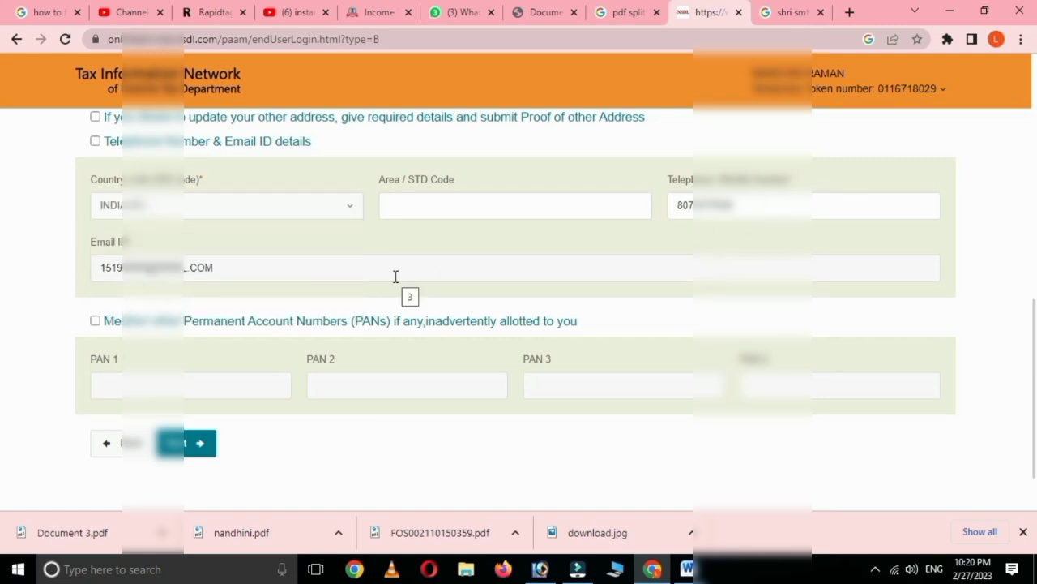
pyautogui.scroll(-2, 397, 284)
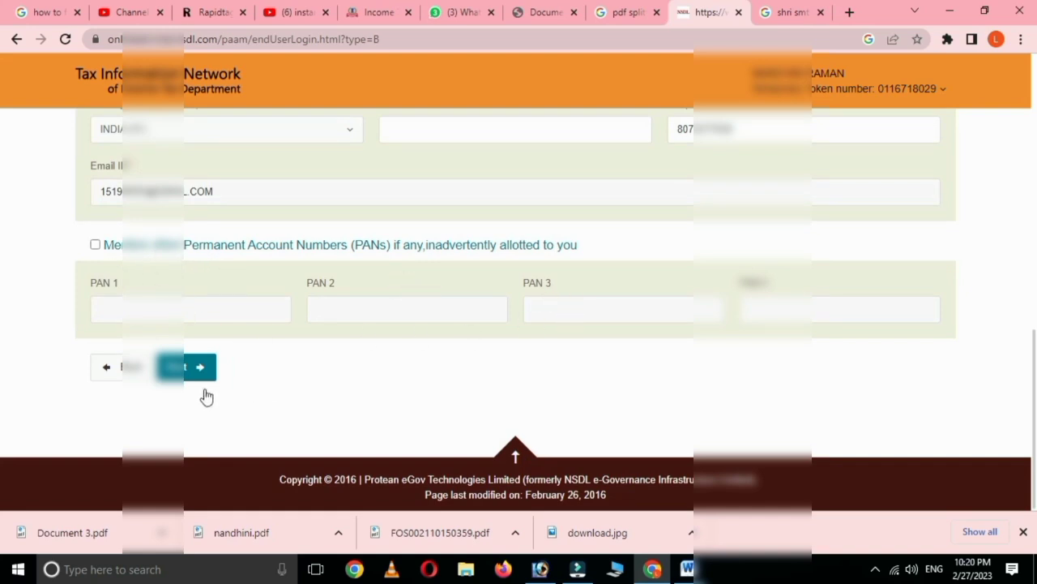
pyautogui.click(190, 367)
# Step: Select AADHAAR Card as the proof of identity, dismissing the save-details alert
pyautogui.scroll(-1, 300, 370)
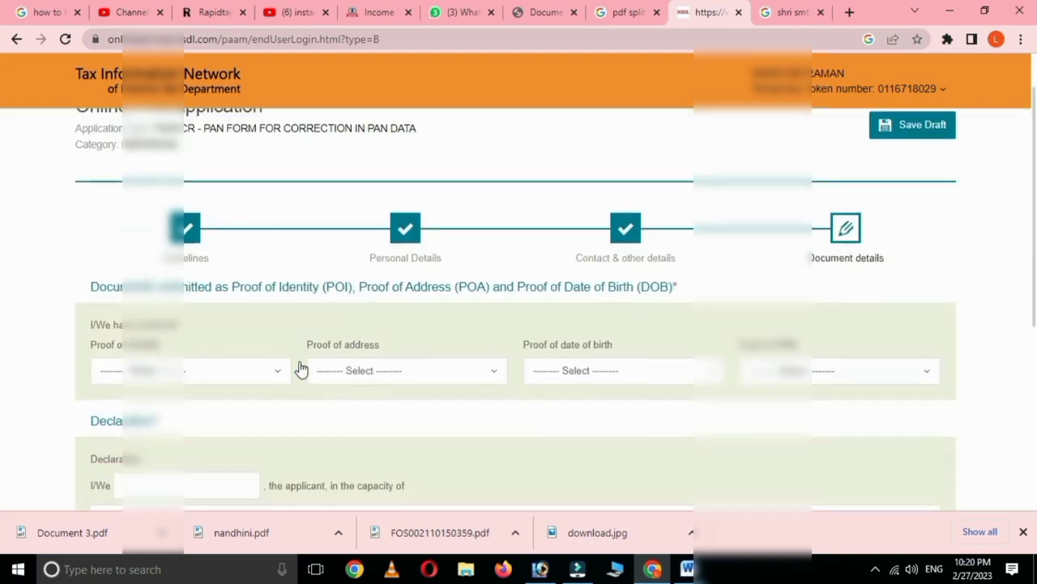
pyautogui.scroll(-1, 301, 370)
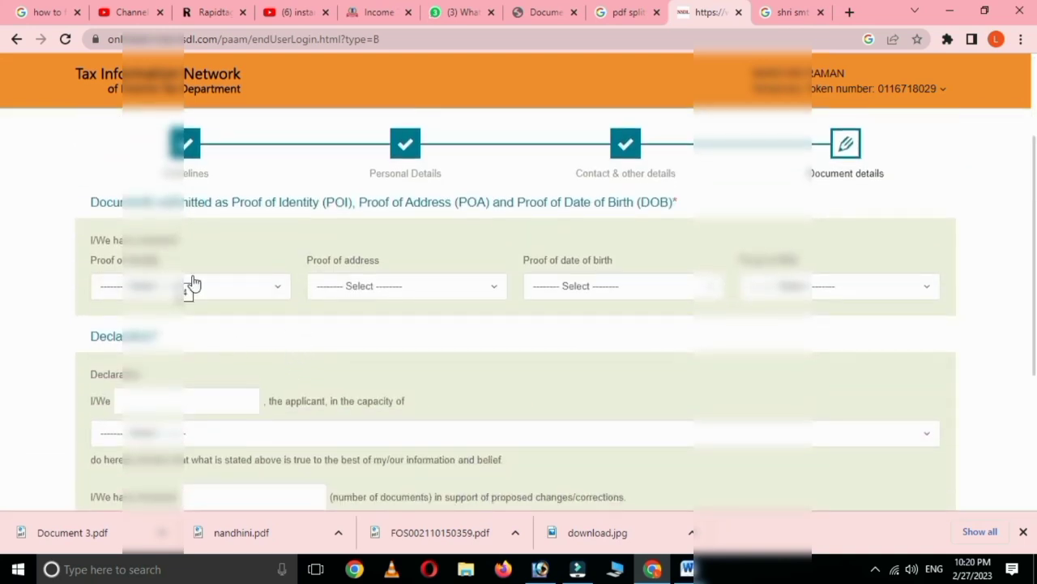
pyautogui.click(241, 280)
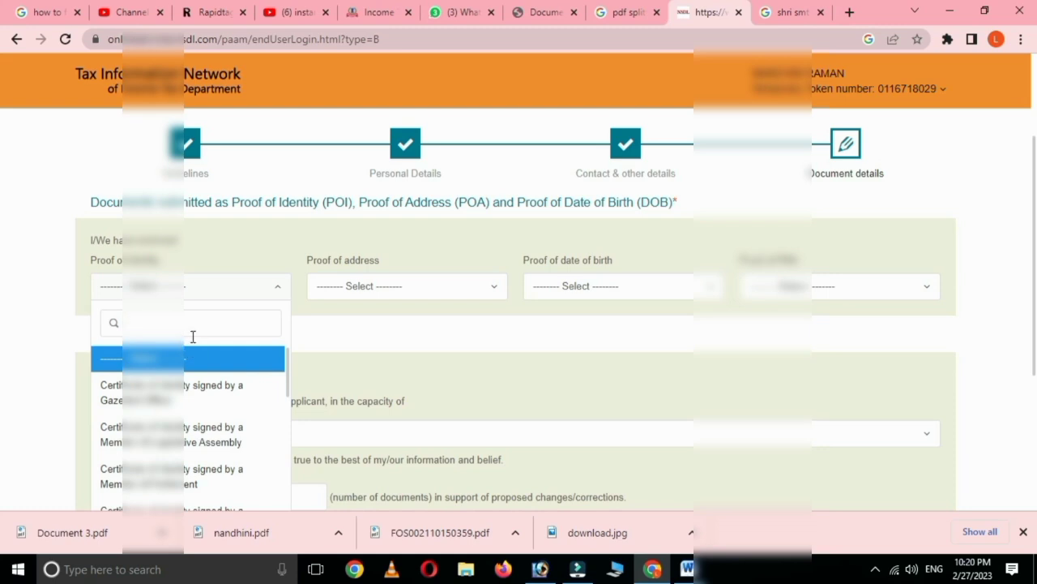
pyautogui.click(373, 359)
pyautogui.scroll(-1, 273, 364)
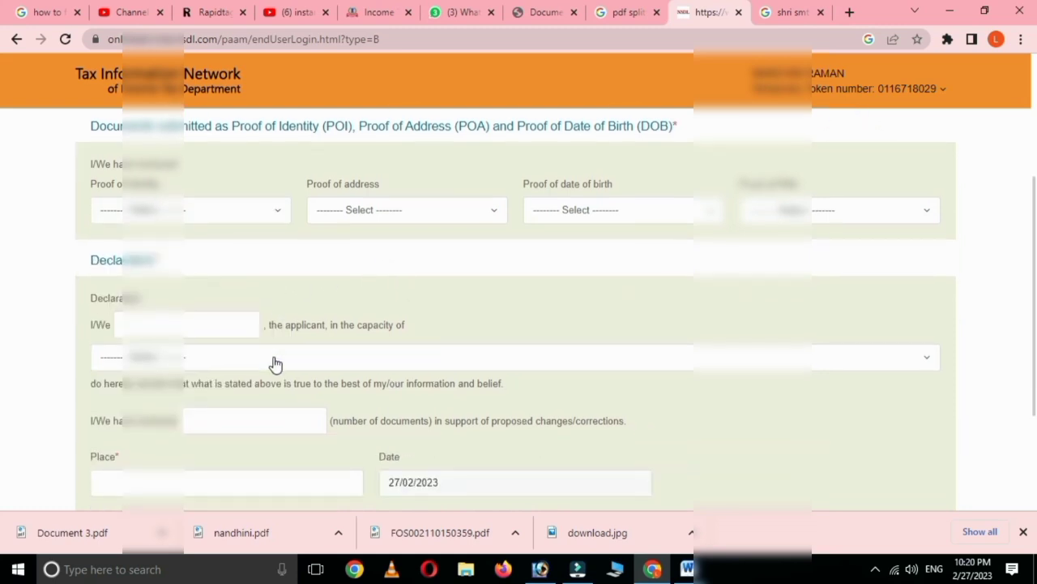
pyautogui.click(204, 213)
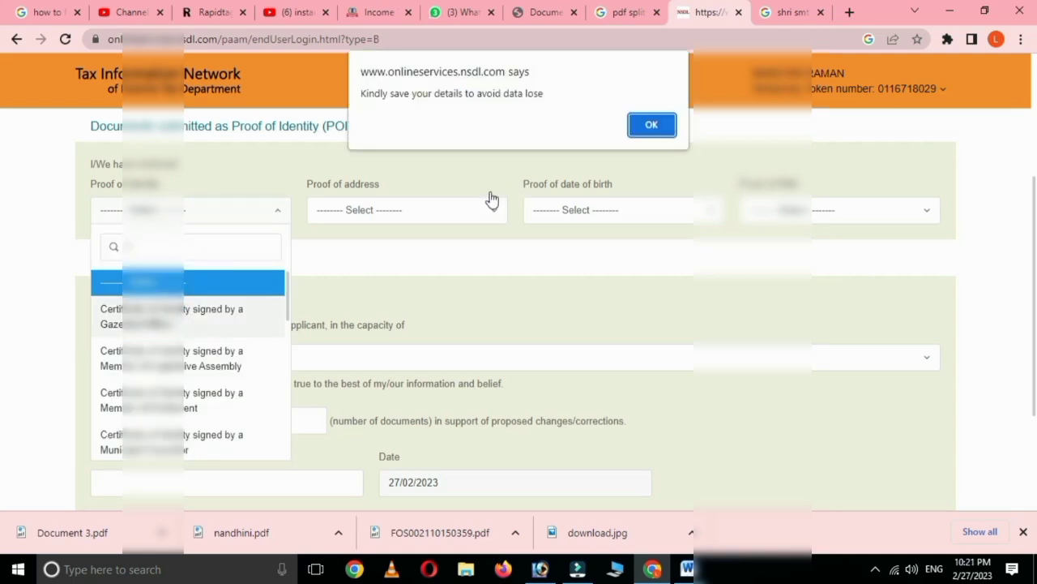
pyautogui.click(650, 126)
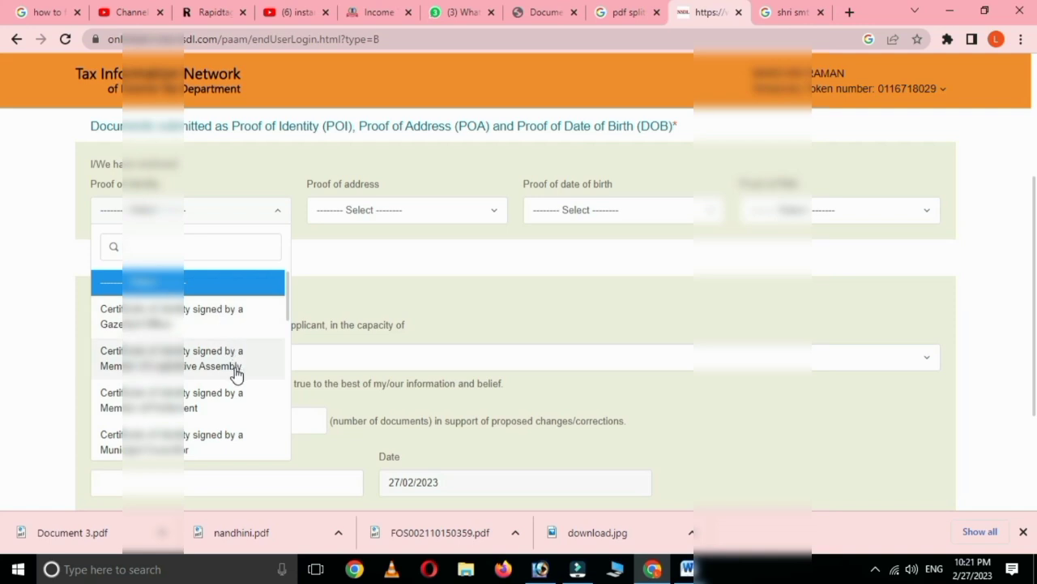
pyautogui.scroll(-1, 235, 373)
pyautogui.scroll(-1, 232, 375)
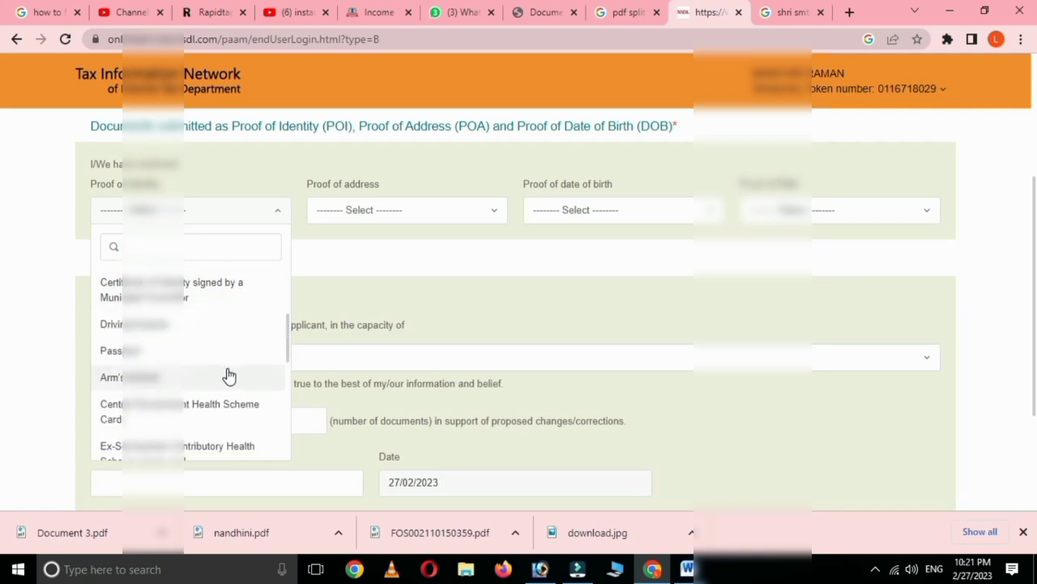
pyautogui.scroll(-1, 229, 375)
pyautogui.scroll(-4, 228, 375)
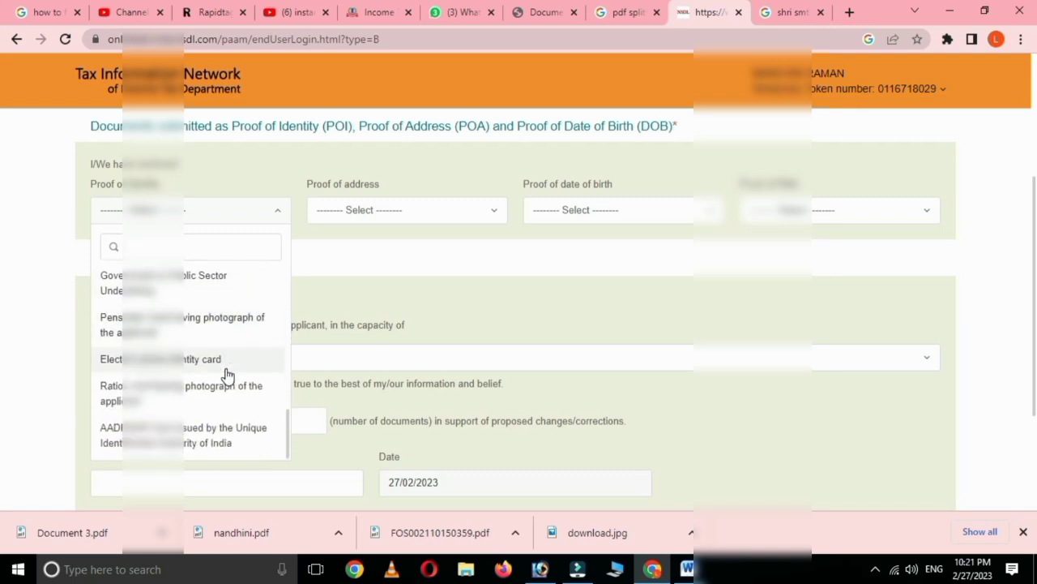
pyautogui.scroll(-1, 228, 374)
pyautogui.click(213, 370)
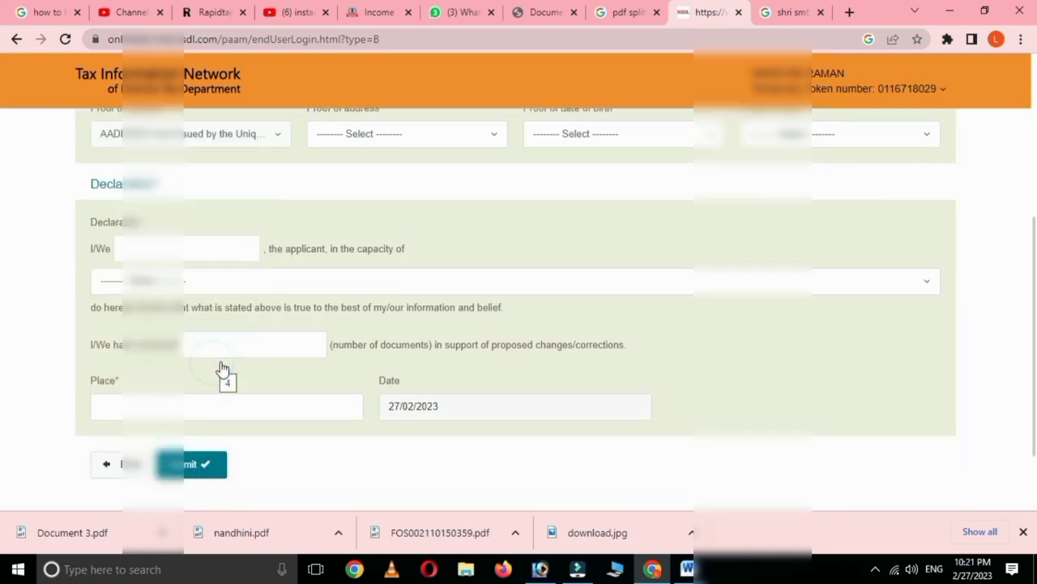
# Step: Select AADHAAR Card as the proof of address
pyautogui.scroll(2, 329, 295)
pyautogui.click(385, 289)
pyautogui.scroll(-5, 393, 413)
pyautogui.scroll(-10, 393, 413)
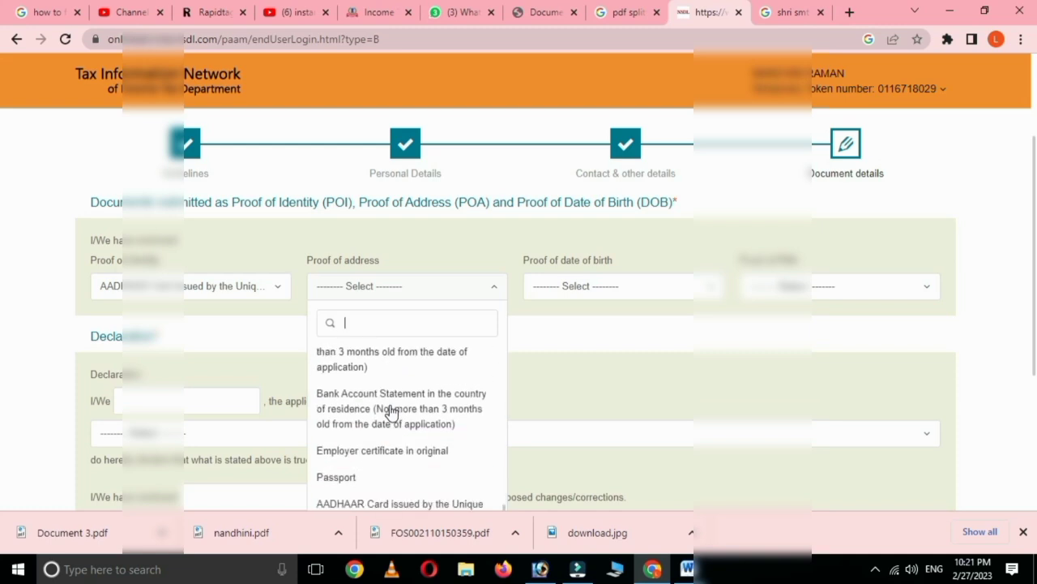
pyautogui.click(412, 502)
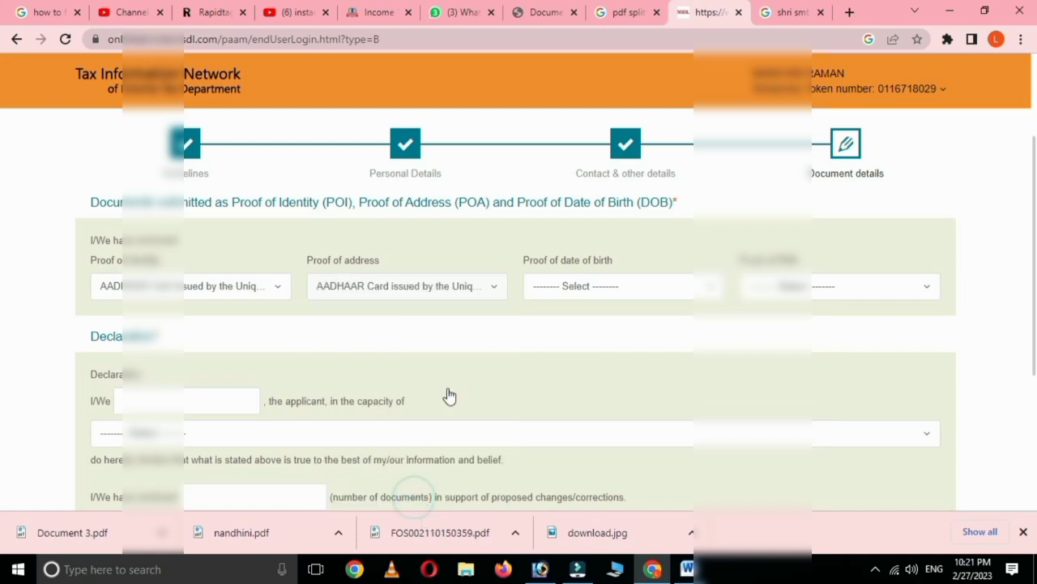
# Step: Select AADHAAR Card as proof of date of birth and Copy of PAN Card as PAN proof
pyautogui.click(570, 285)
pyautogui.scroll(-8, 626, 397)
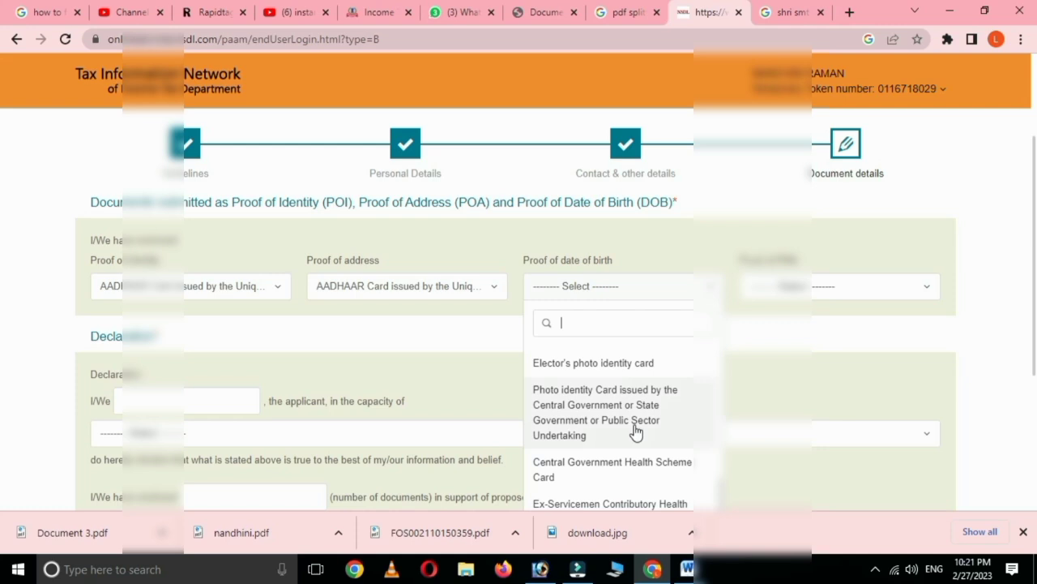
pyautogui.scroll(-3, 639, 451)
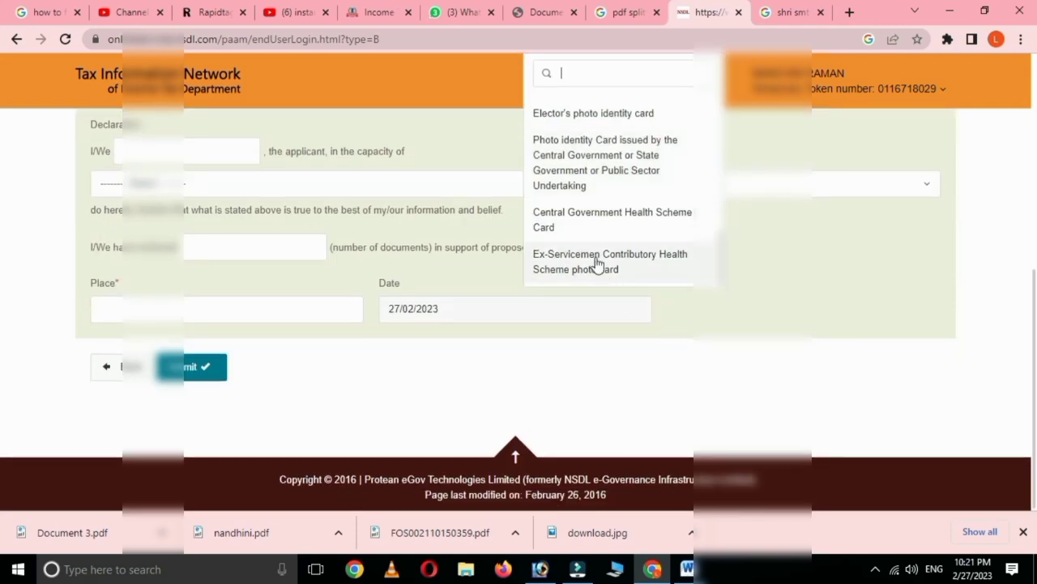
pyautogui.scroll(1, 621, 202)
pyautogui.scroll(-1, 623, 195)
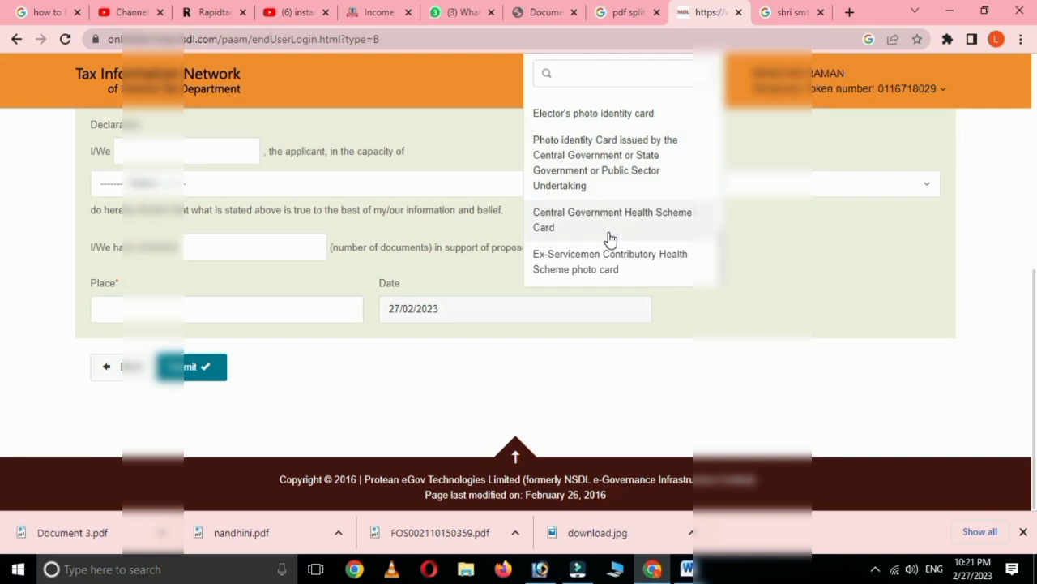
pyautogui.scroll(1, 609, 237)
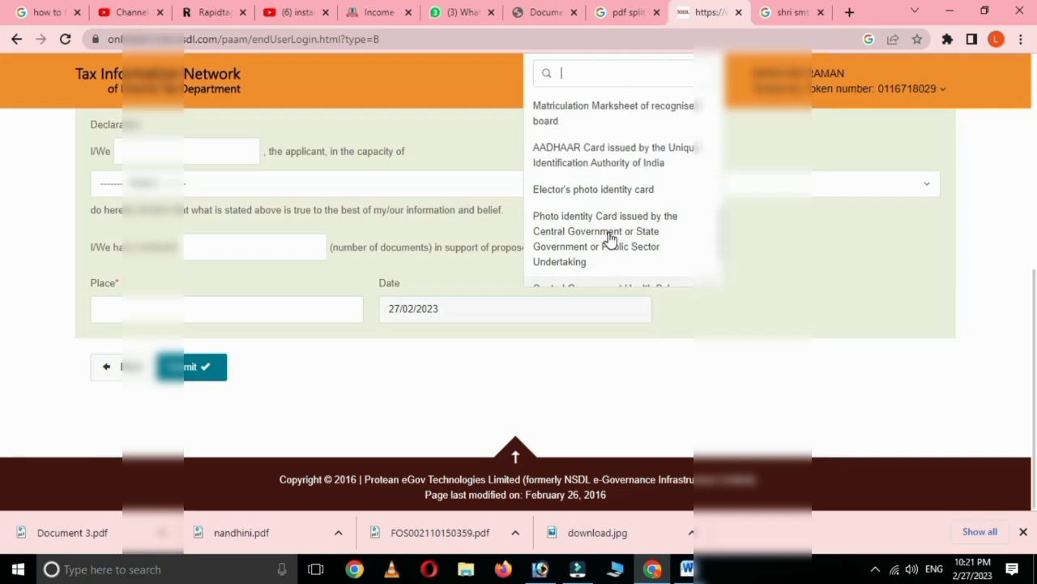
pyautogui.click(603, 162)
pyautogui.click(786, 282)
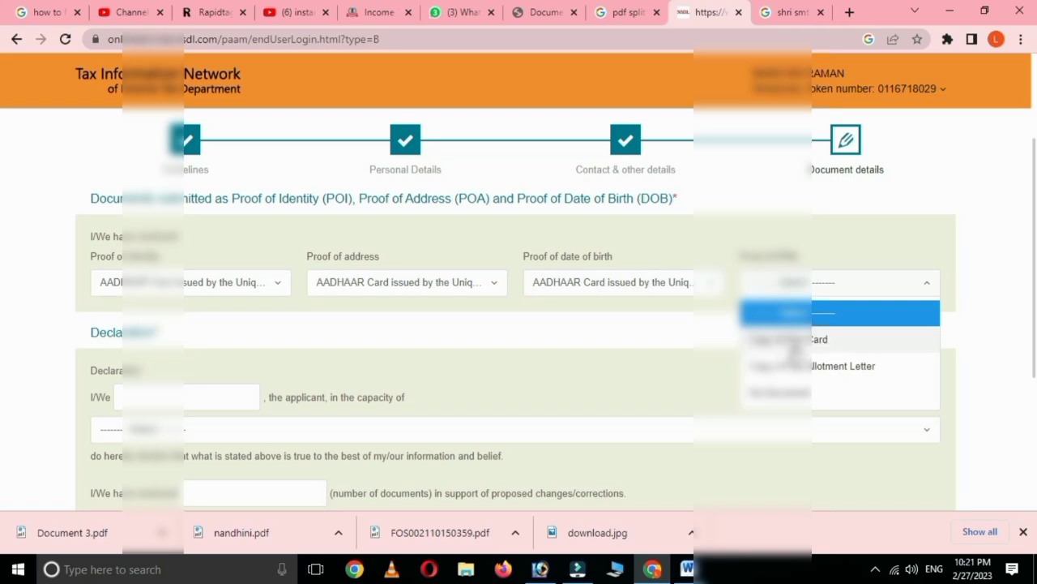
pyautogui.click(790, 340)
pyautogui.scroll(-1, 429, 340)
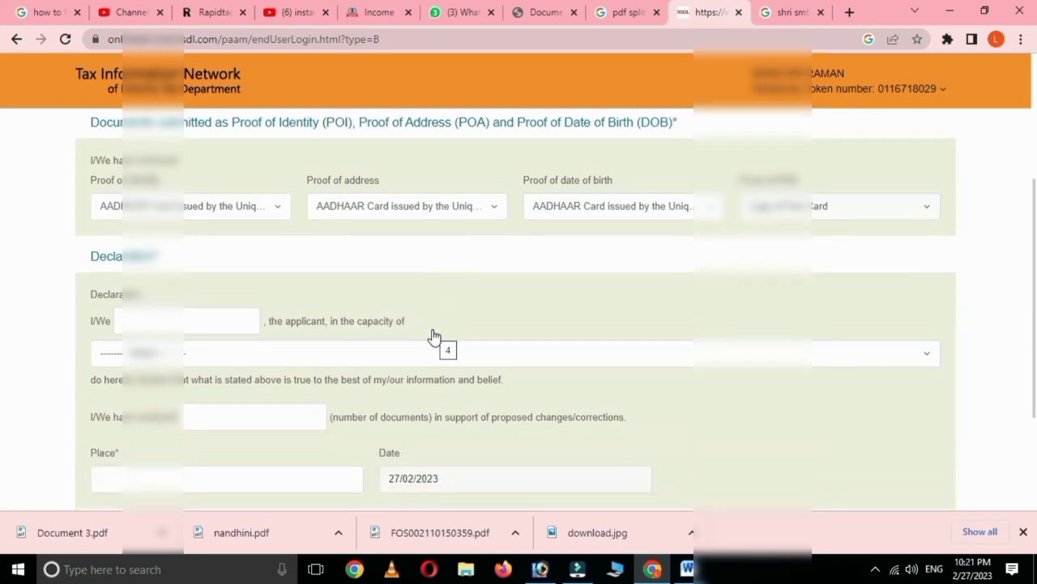
# Step: Enter the applicant name in the declaration and declare in the capacity of Himself
pyautogui.click(150, 322)
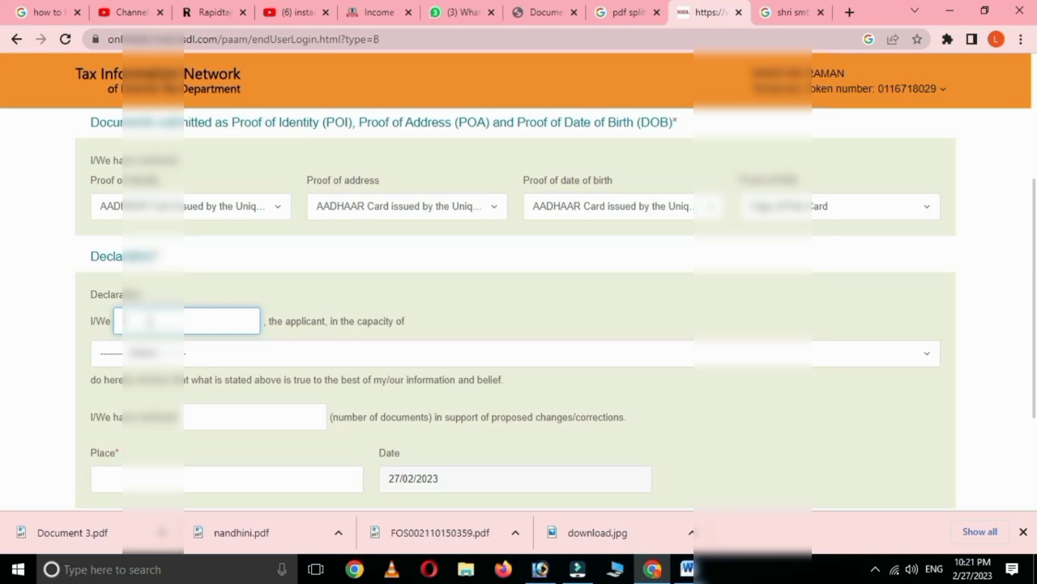
pyautogui.click(153, 354)
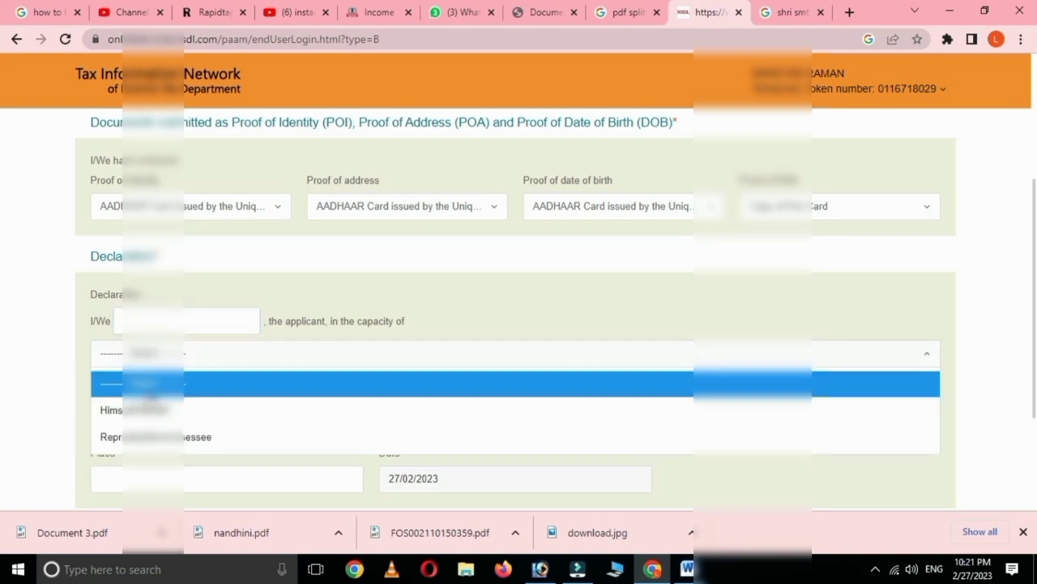
pyautogui.click(151, 405)
pyautogui.scroll(-1, 313, 365)
# Step: Declare 2 supporting documents, enter the place of declaration, and submit the form
pyautogui.click(205, 345)
pyautogui.click(208, 345)
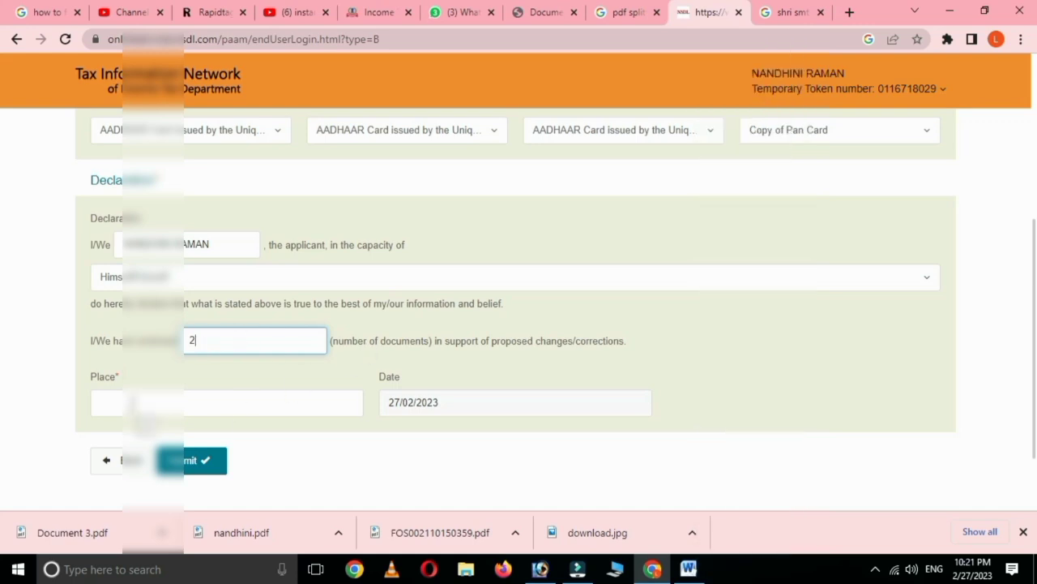
pyautogui.click(131, 401)
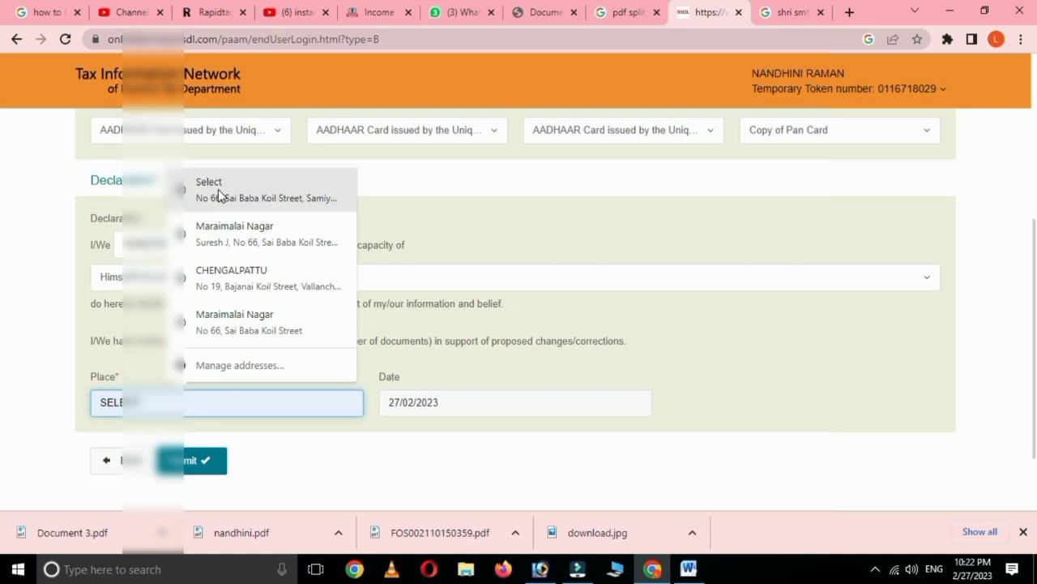
pyautogui.click(203, 397)
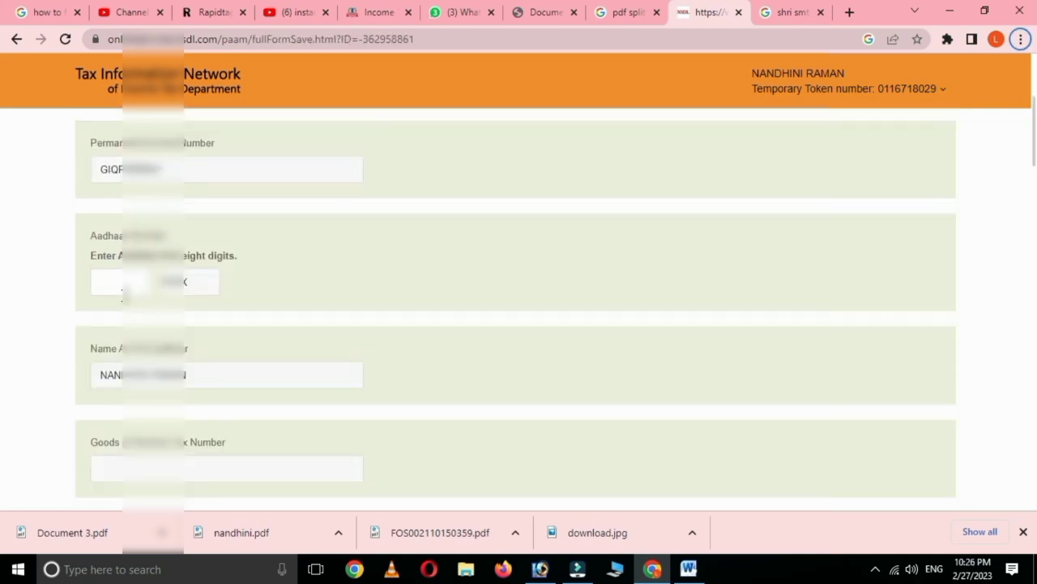
# Step: Review the Form CR preview, including the Aadhaar number, and confirm it with Proceed
pyautogui.scroll(3, 297, 317)
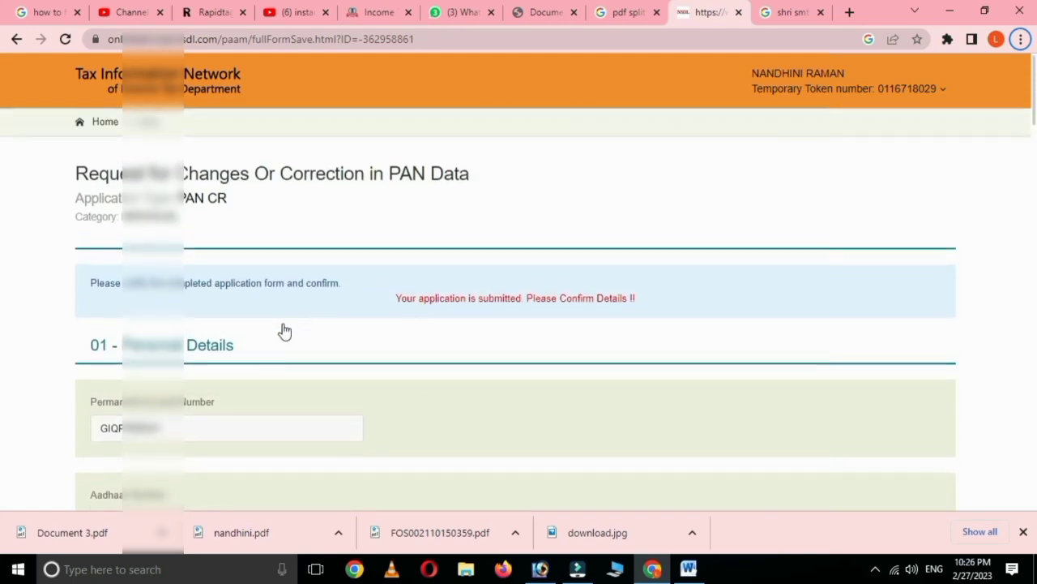
pyautogui.scroll(-3, 304, 341)
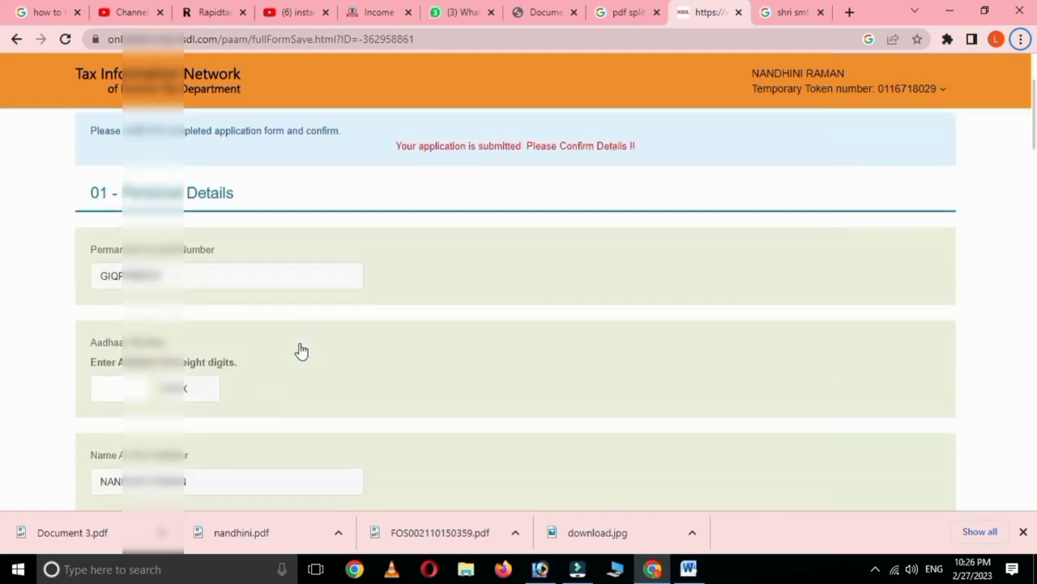
pyautogui.click(121, 310)
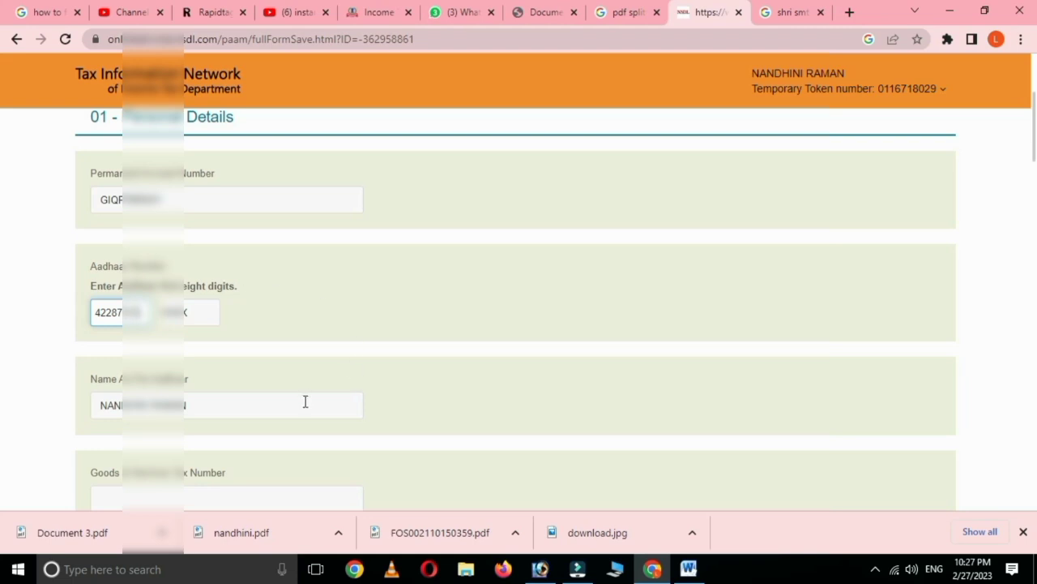
pyautogui.scroll(-3, 305, 401)
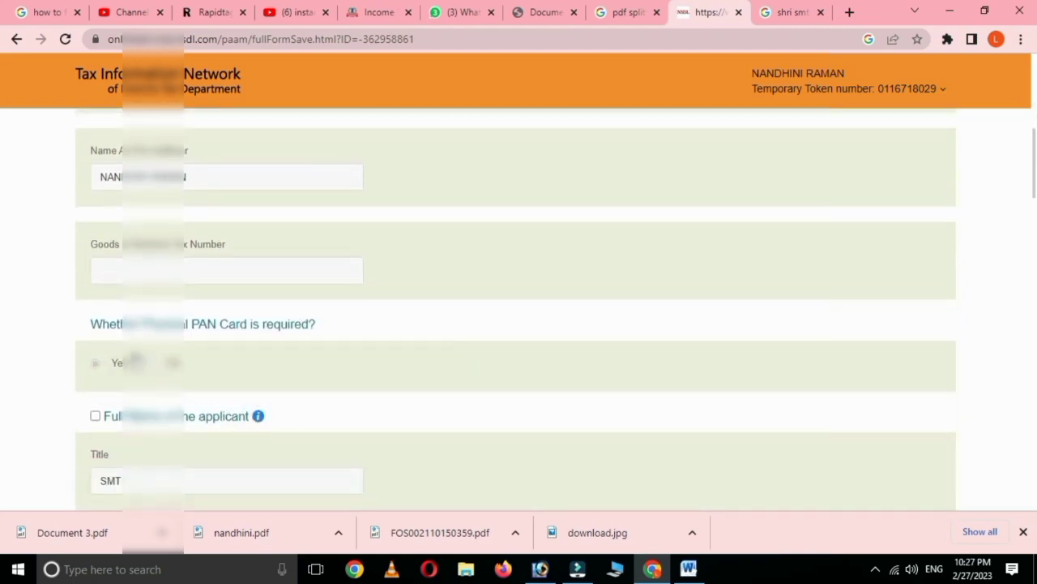
pyautogui.scroll(-1, 325, 402)
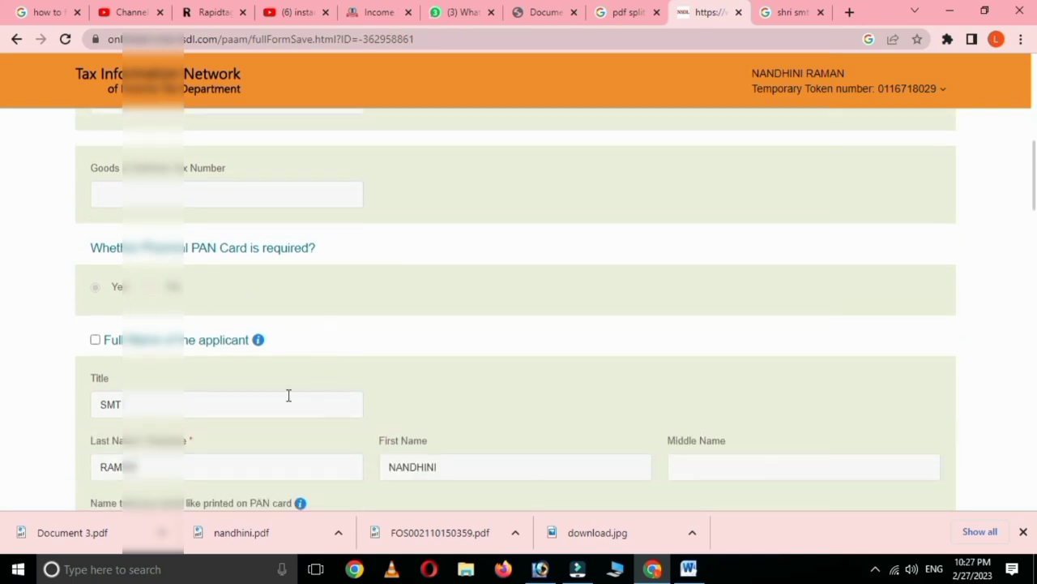
pyautogui.scroll(-4, 288, 395)
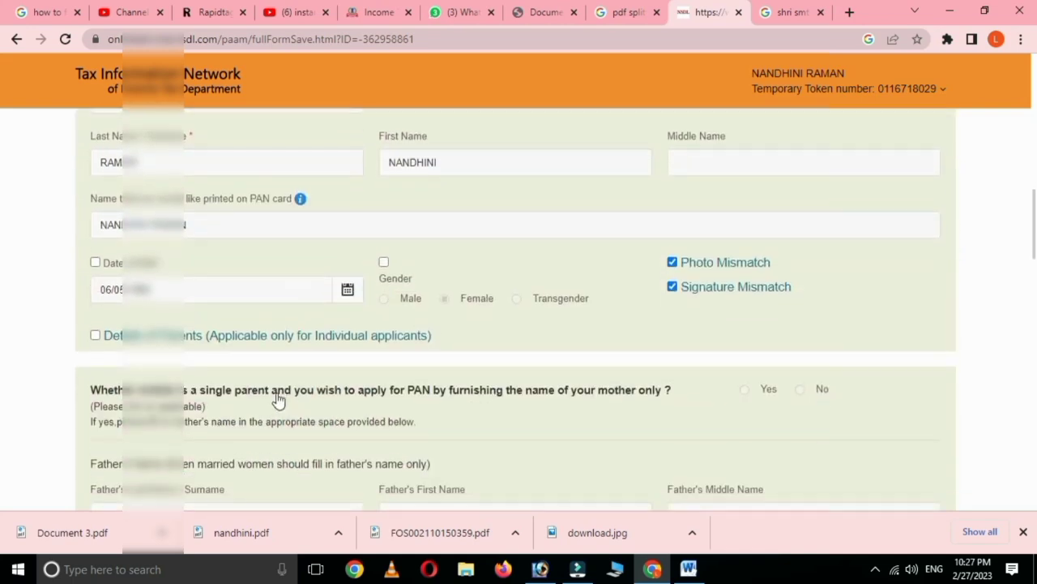
pyautogui.scroll(-1, 287, 402)
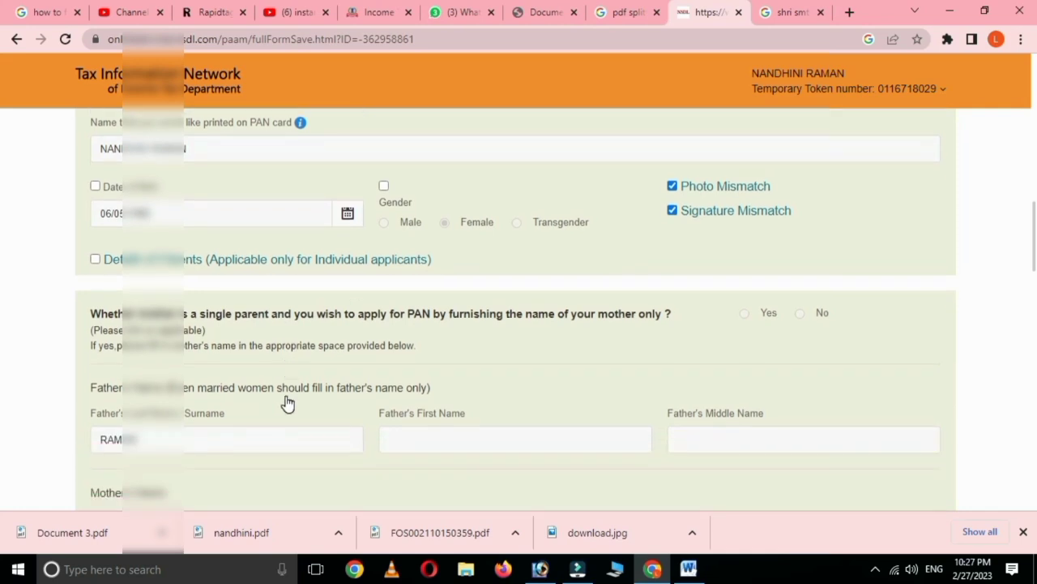
pyautogui.scroll(-2, 308, 394)
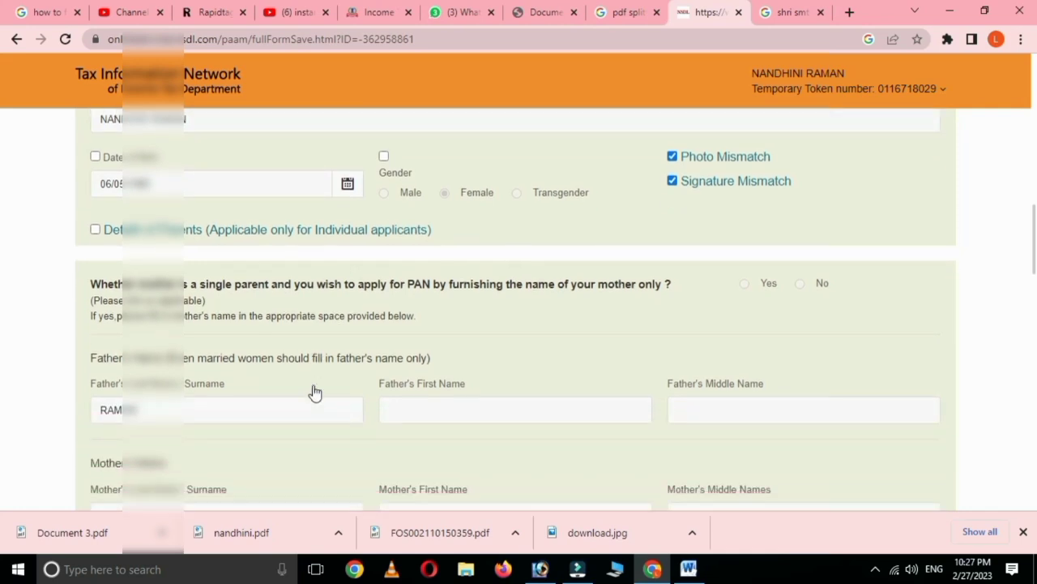
pyautogui.scroll(-8, 314, 387)
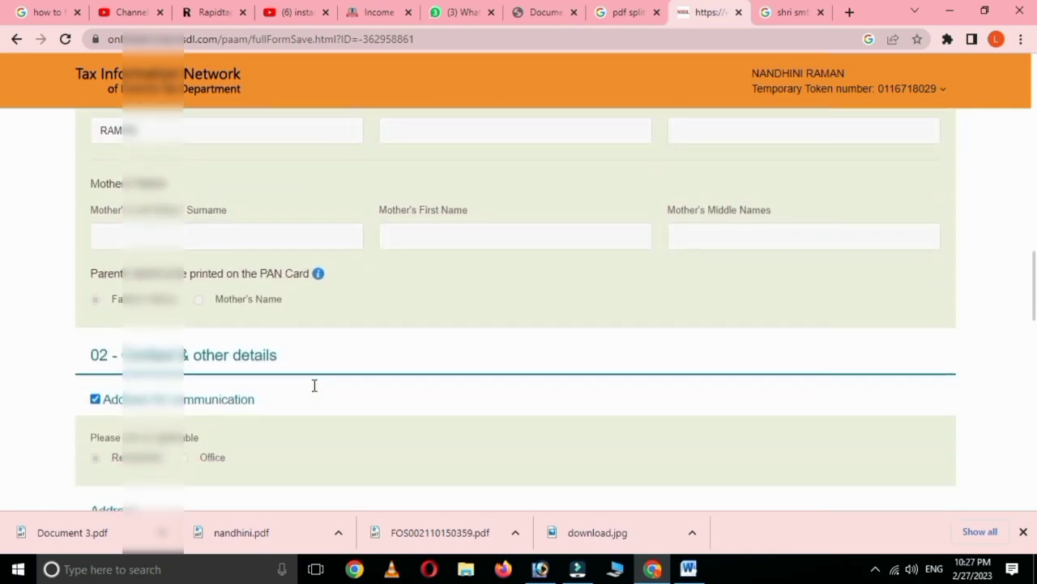
pyautogui.scroll(-9, 314, 392)
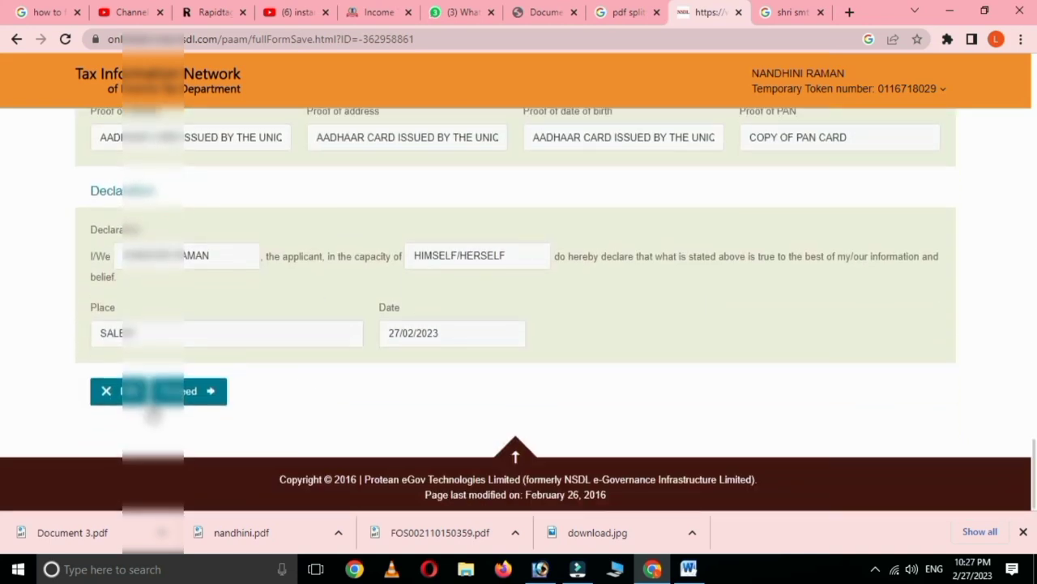
pyautogui.click(186, 393)
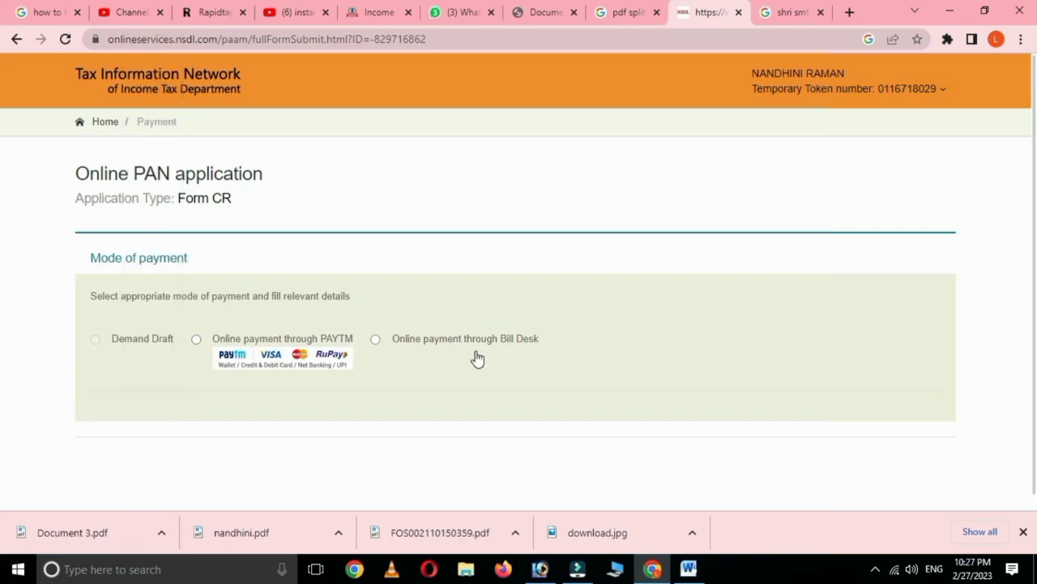
# Step: Pay the 107.00 fee via Bill Desk online payment and continue past the Payment Receipt
pyautogui.click(375, 338)
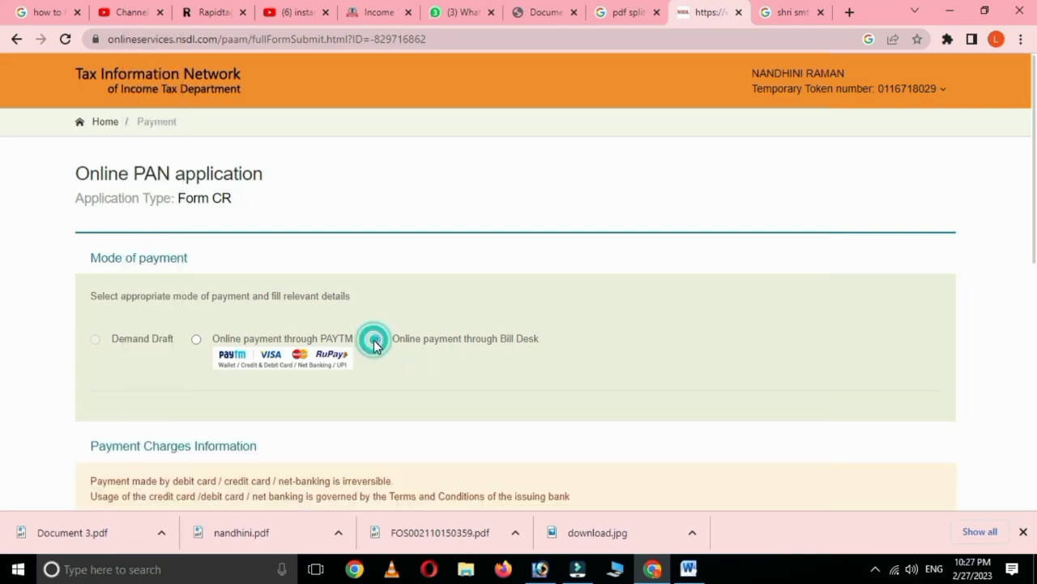
pyautogui.scroll(-1, 415, 374)
pyautogui.scroll(-1, 414, 374)
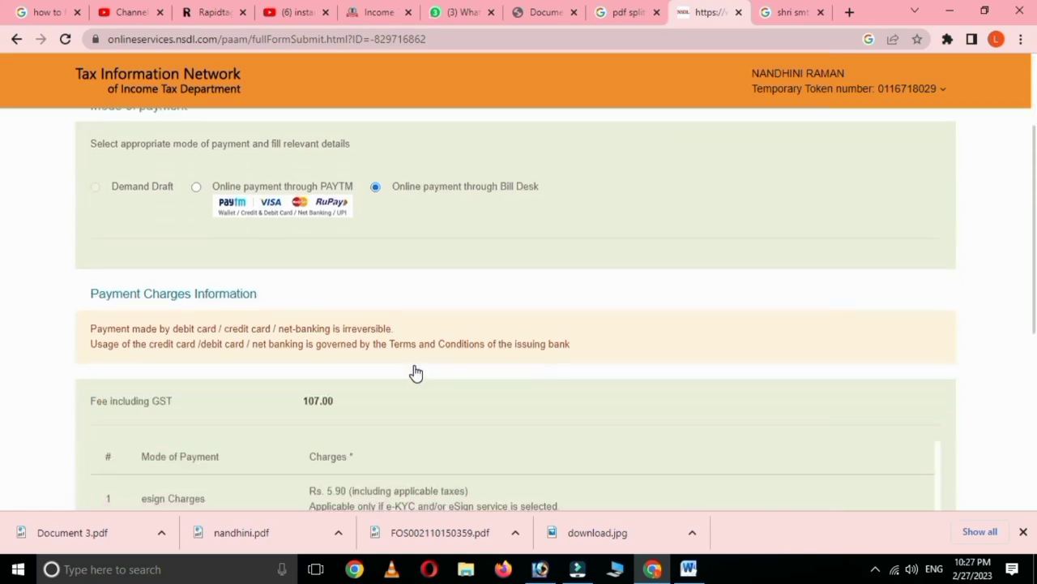
pyautogui.scroll(-2, 418, 371)
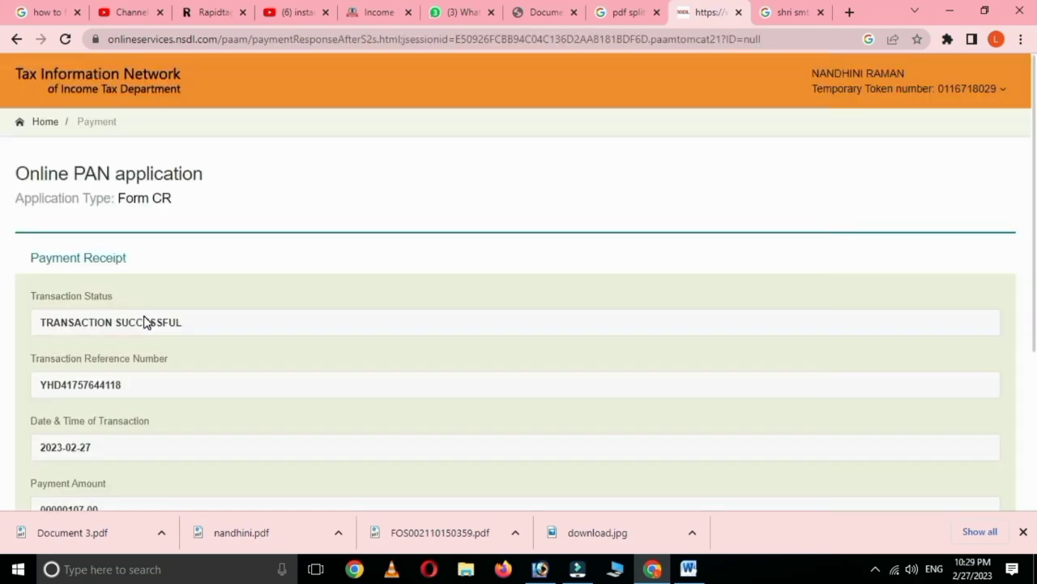
pyautogui.scroll(-2, 252, 394)
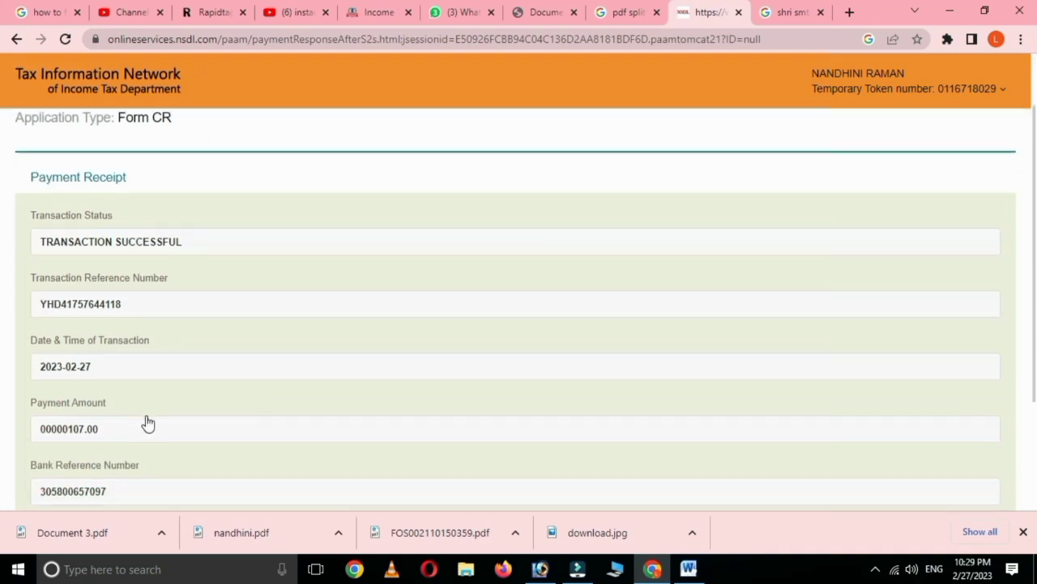
pyautogui.scroll(-1, 222, 461)
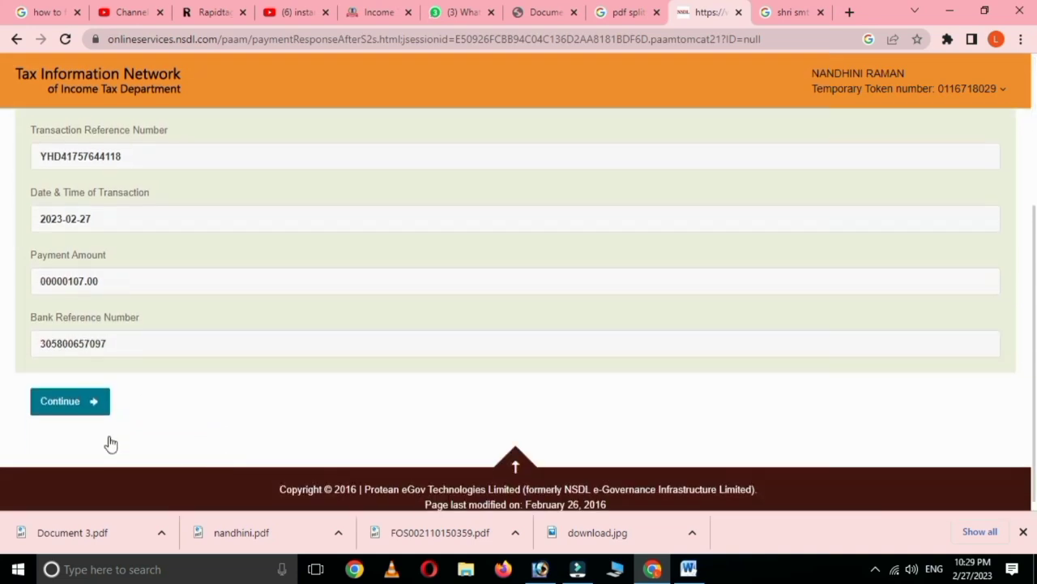
pyautogui.click(65, 403)
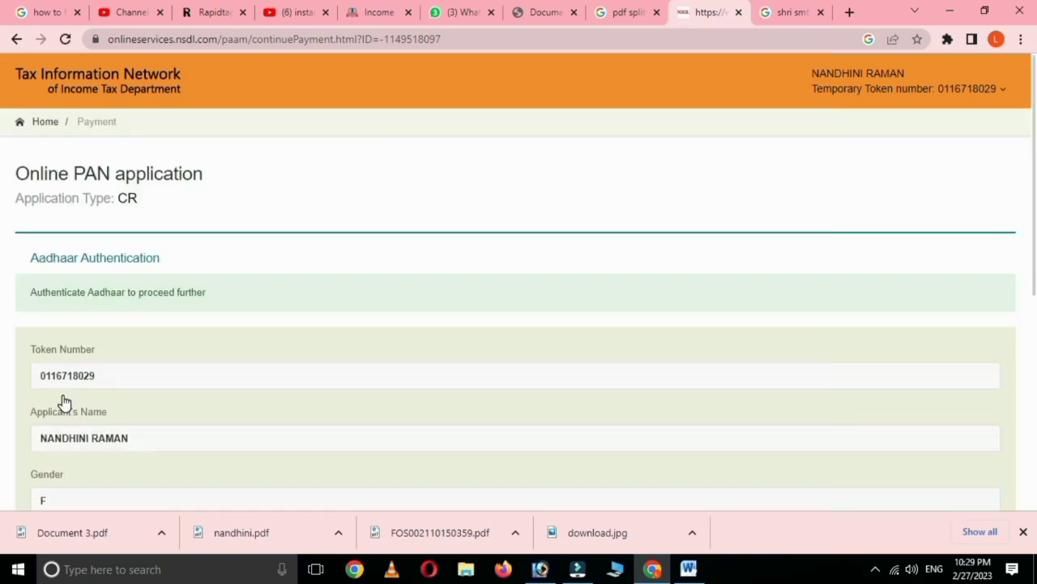
# Step: Give Aadhaar e-sign consent, authenticate, and generate the printable application acknowledgement
pyautogui.scroll(-2, 221, 370)
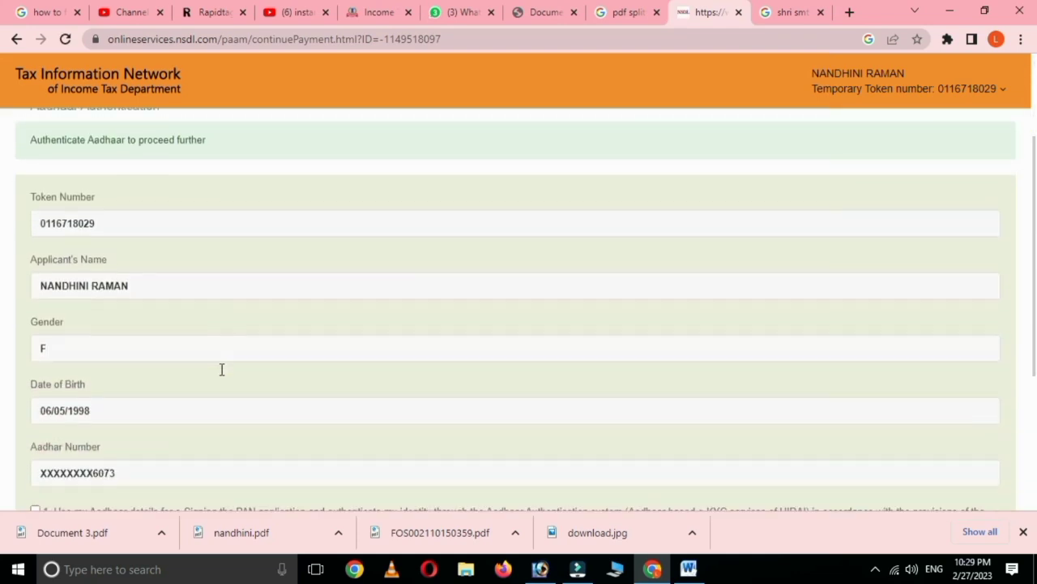
pyautogui.scroll(-3, 222, 377)
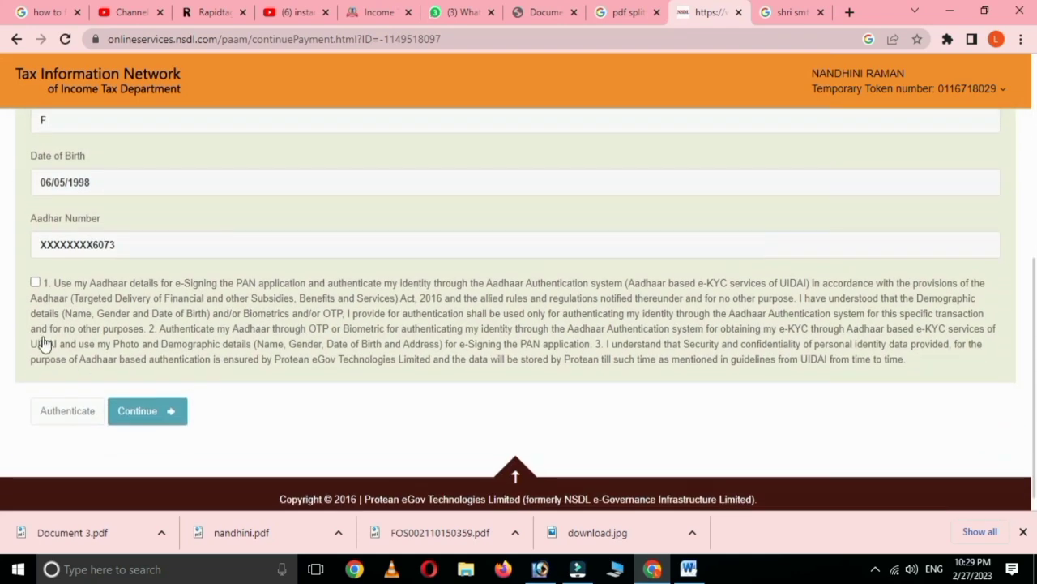
pyautogui.click(35, 284)
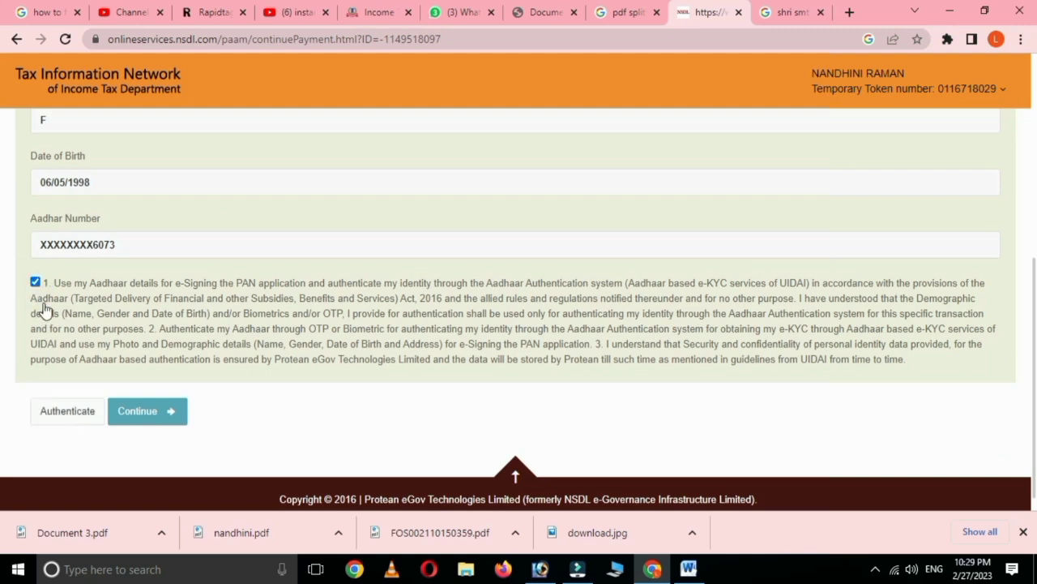
pyautogui.click(60, 412)
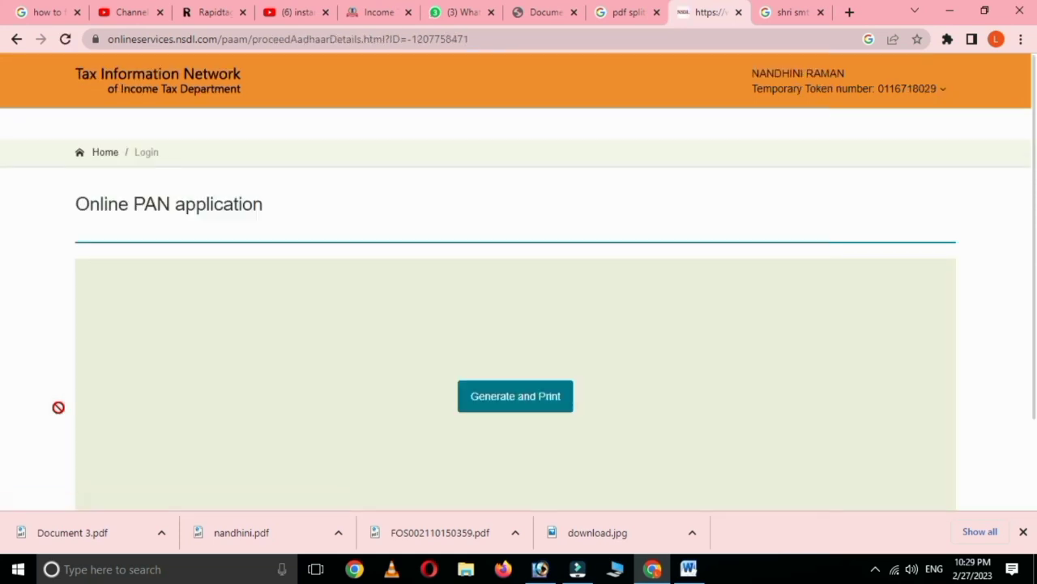
pyautogui.scroll(-1, 306, 411)
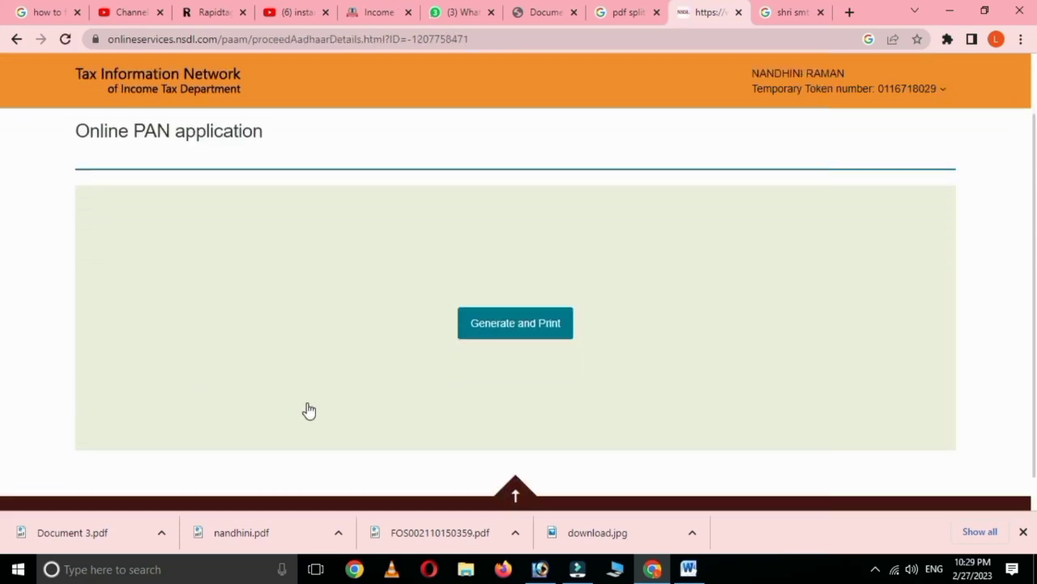
pyautogui.click(509, 321)
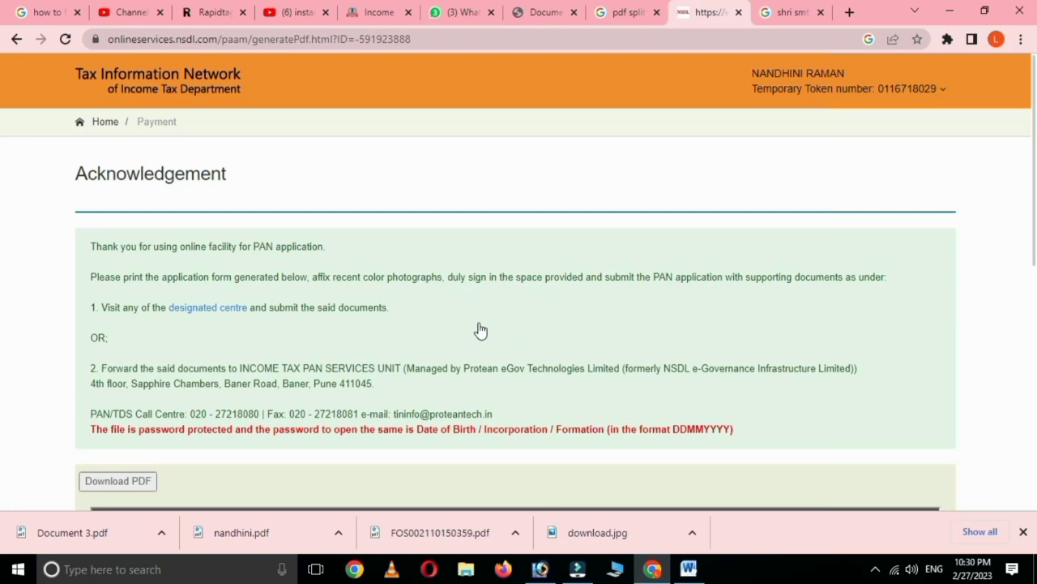
pyautogui.scroll(-1, 435, 341)
pyautogui.scroll(-2, 377, 386)
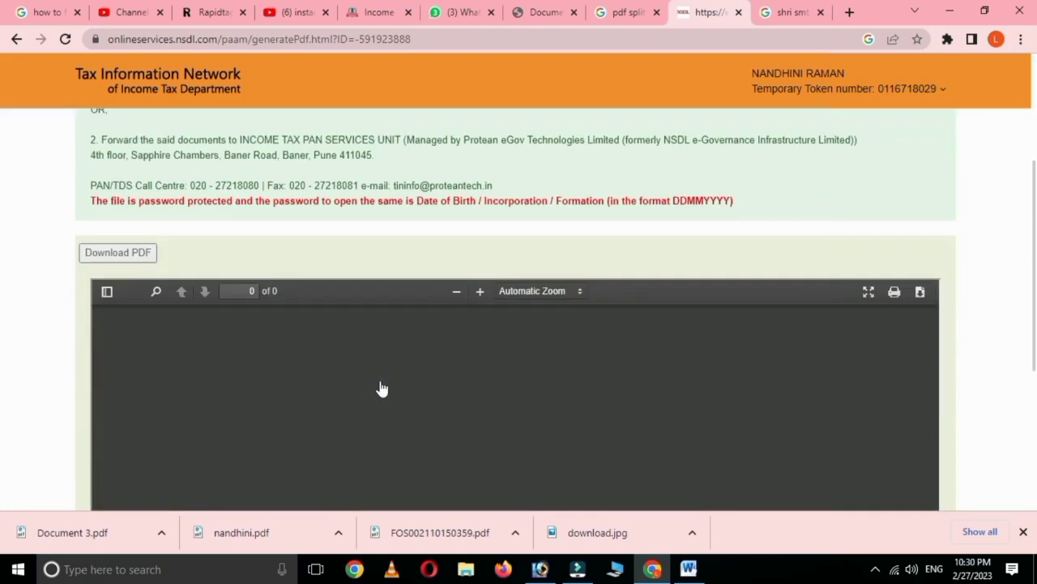
pyautogui.scroll(-2, 377, 386)
pyautogui.scroll(2, 377, 385)
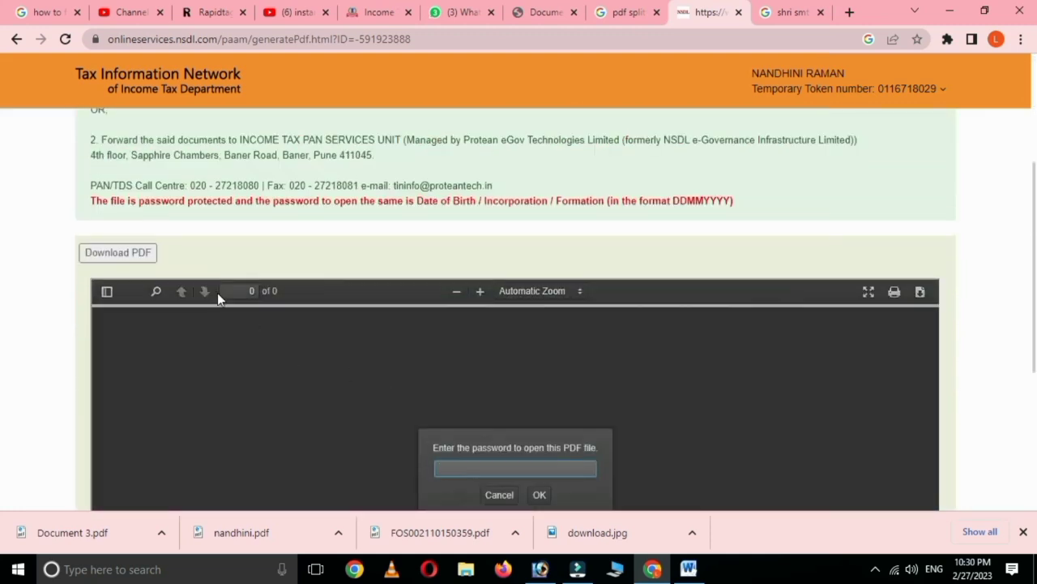
pyautogui.scroll(-1, 365, 330)
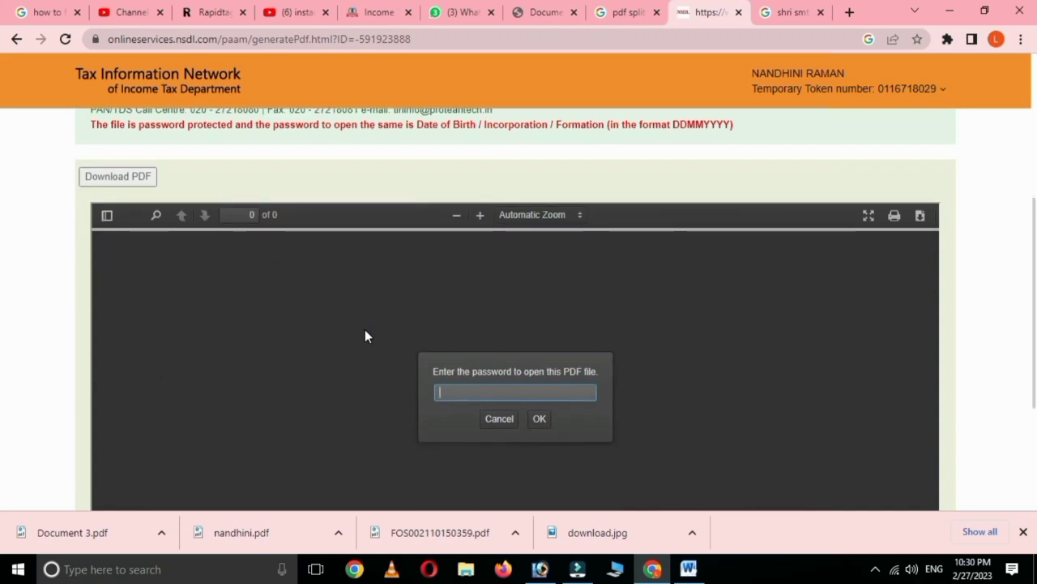
pyautogui.write('••••••••')
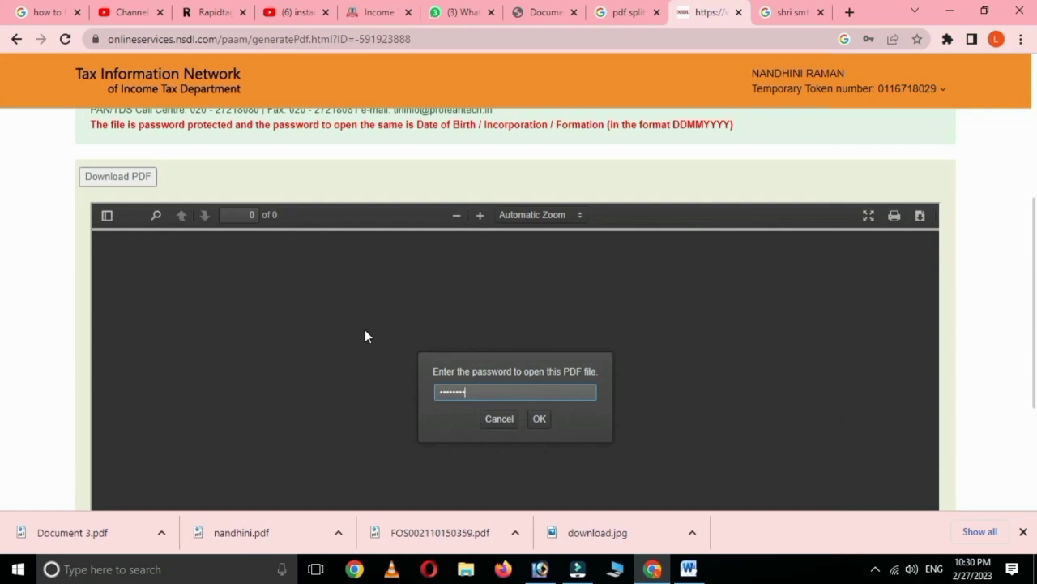
pyautogui.click(540, 419)
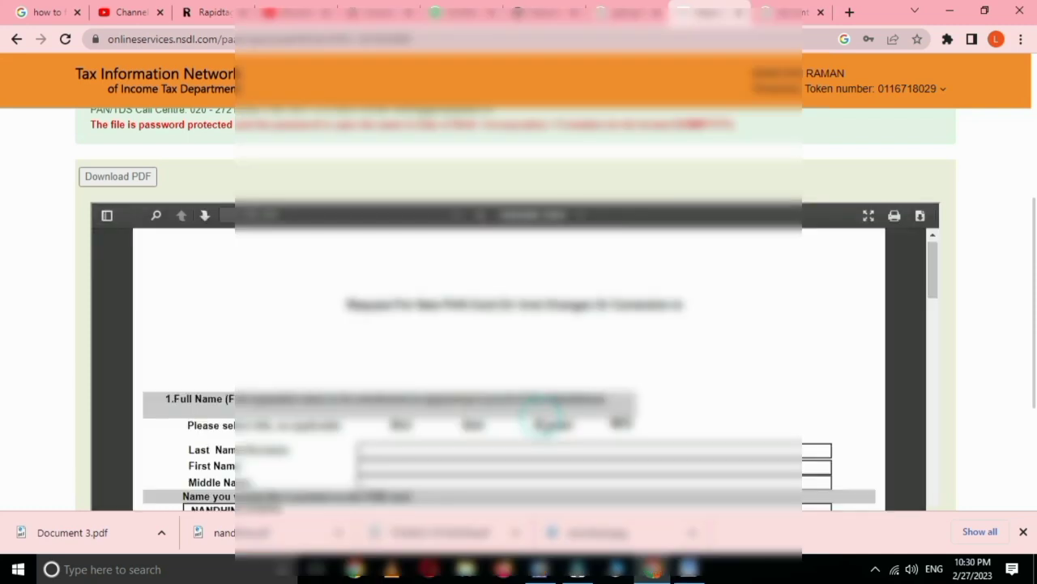
pyautogui.scroll(-8, 509, 368)
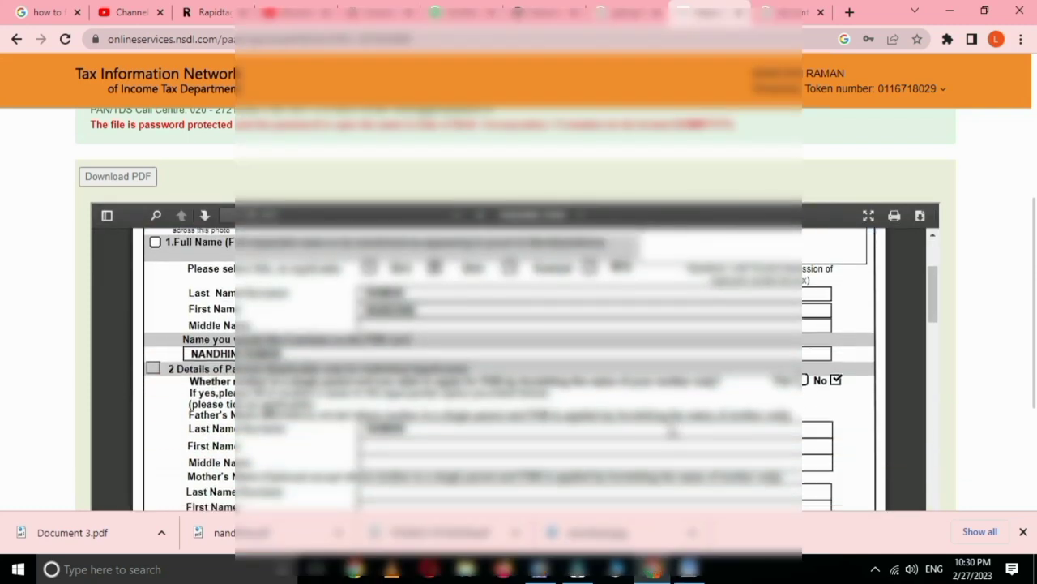
pyautogui.scroll(-15, 681, 425)
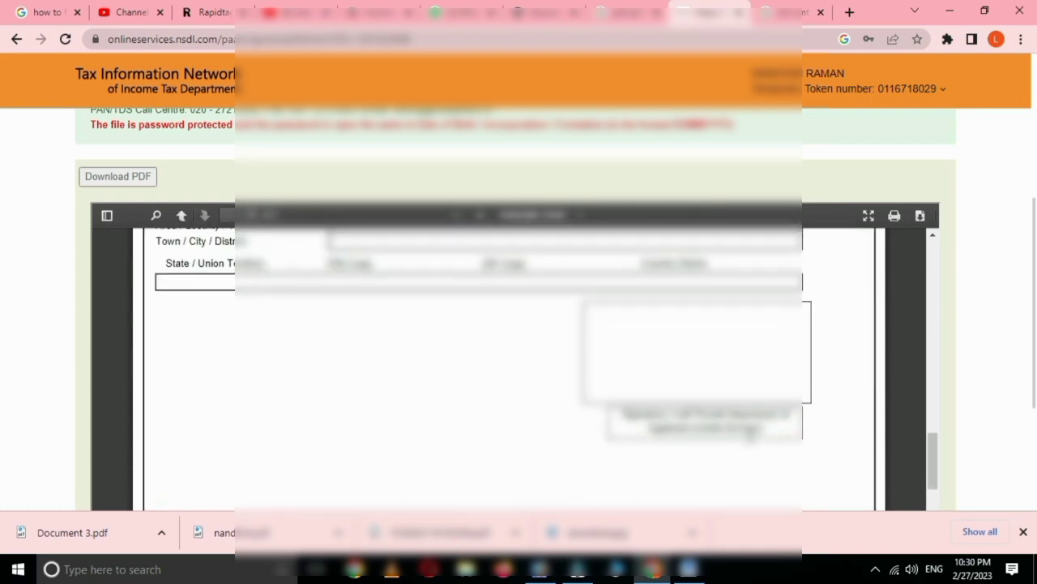
pyautogui.scroll(10, 754, 444)
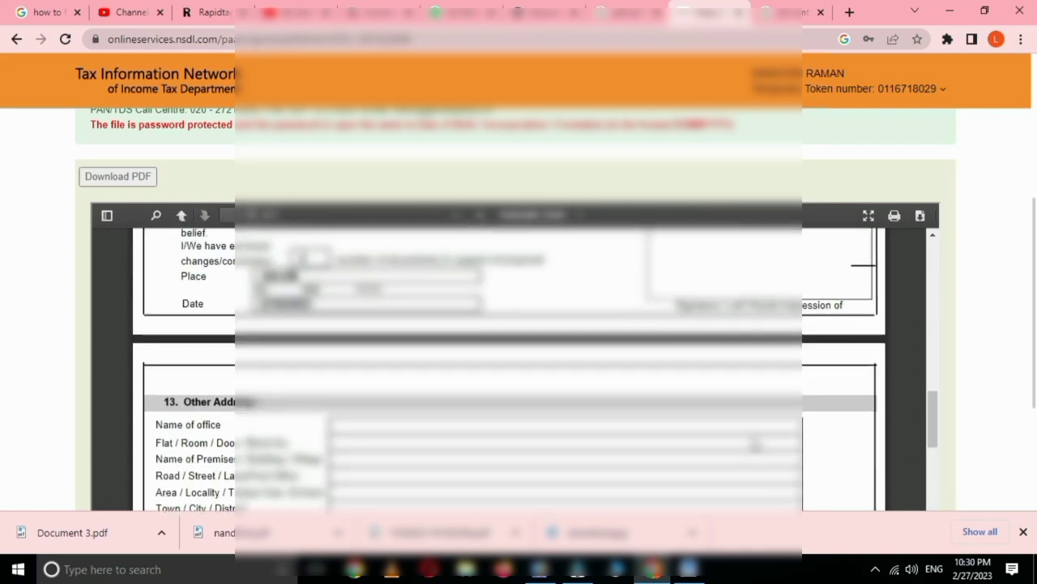
pyautogui.scroll(10, 702, 331)
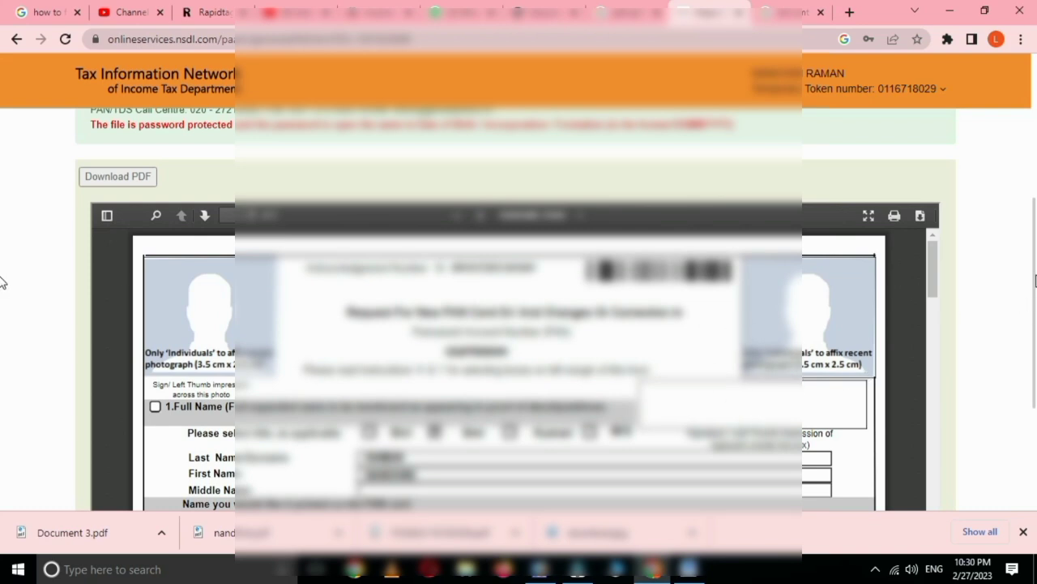
pyautogui.scroll(-2, 2, 281)
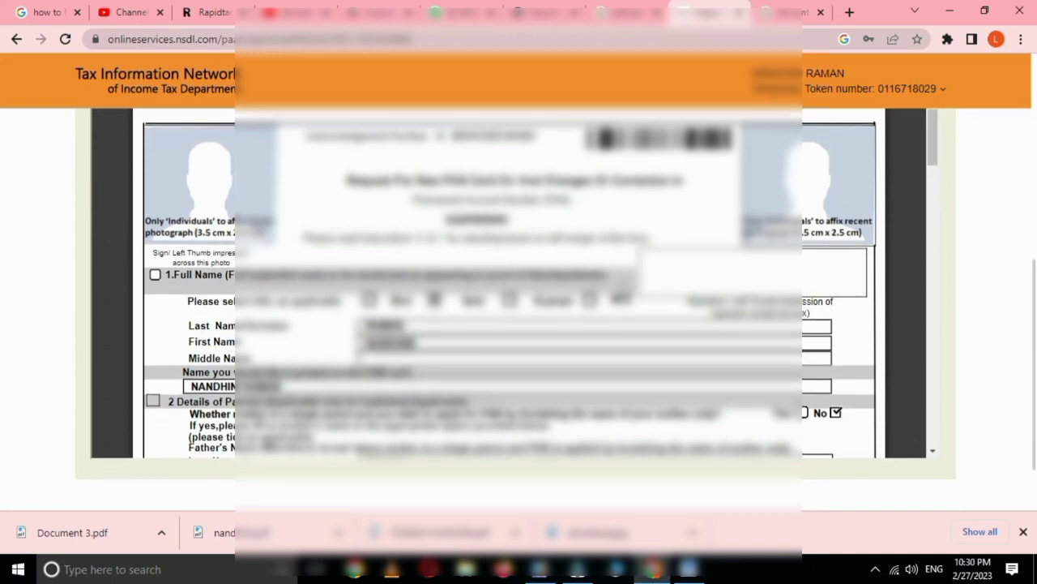
pyautogui.scroll(-1, 636, 298)
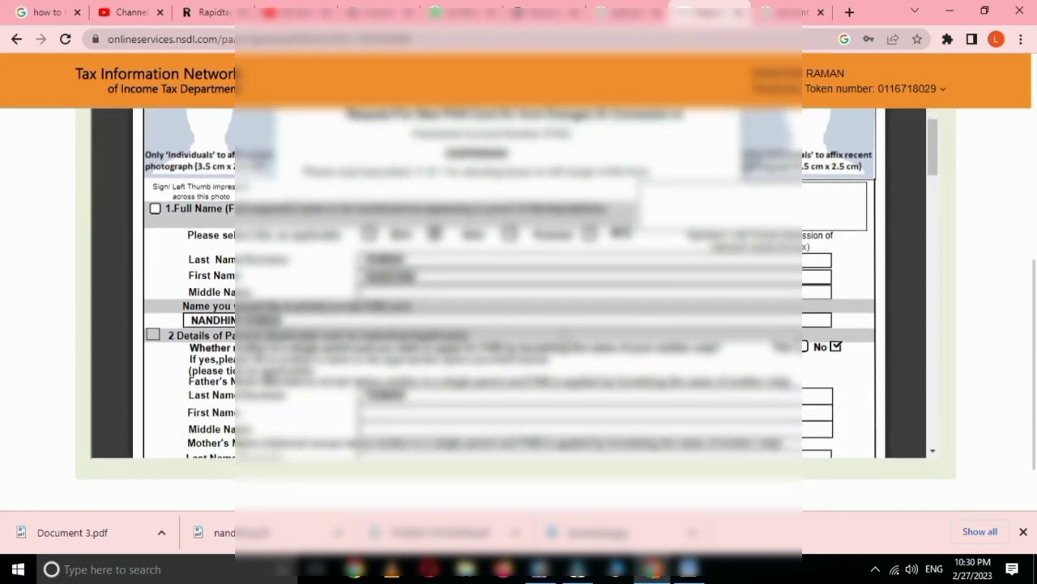
pyautogui.scroll(1, 789, 286)
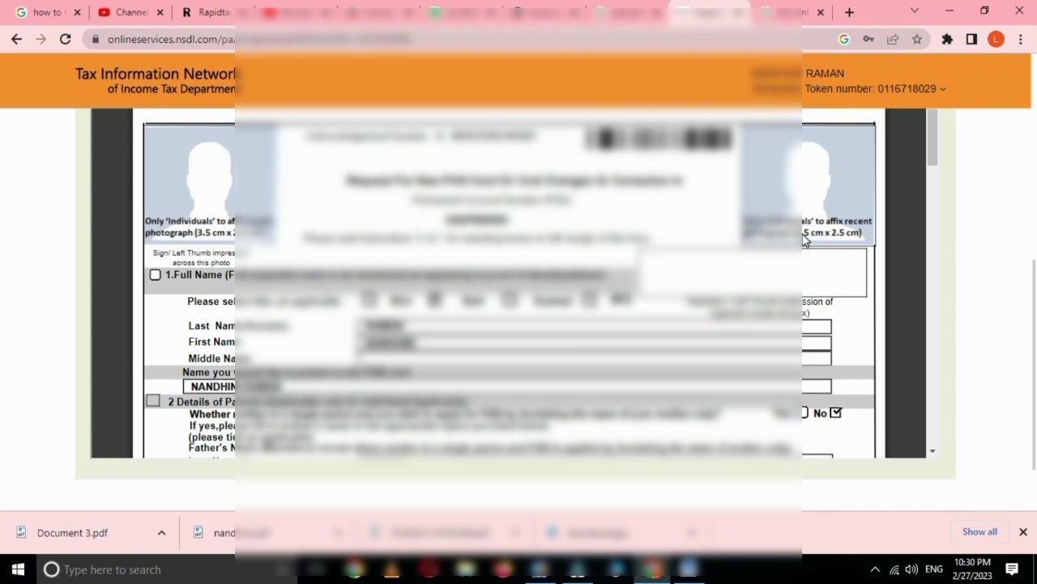
pyautogui.scroll(-5, 804, 241)
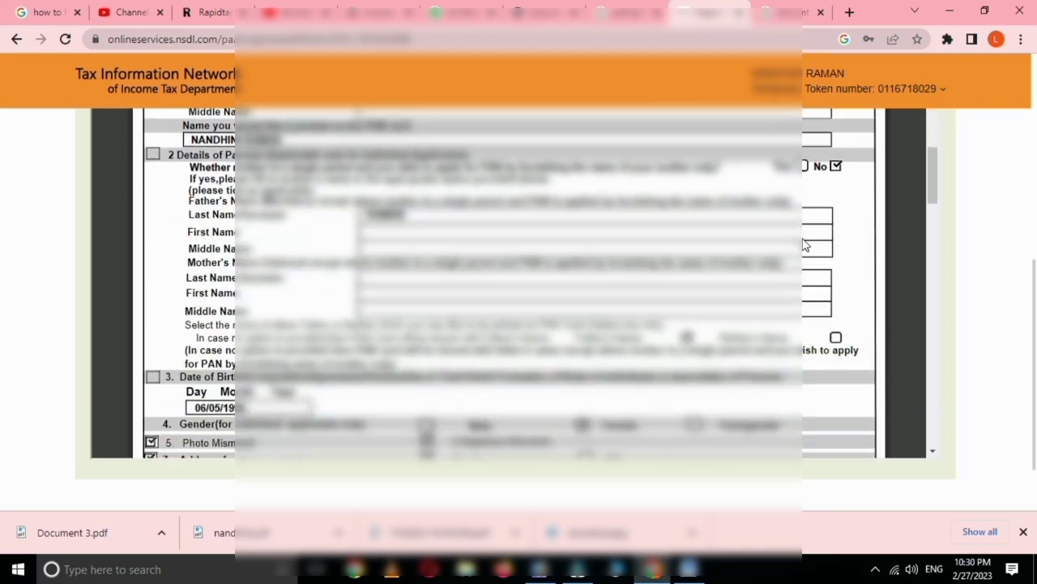
pyautogui.scroll(-4, 805, 245)
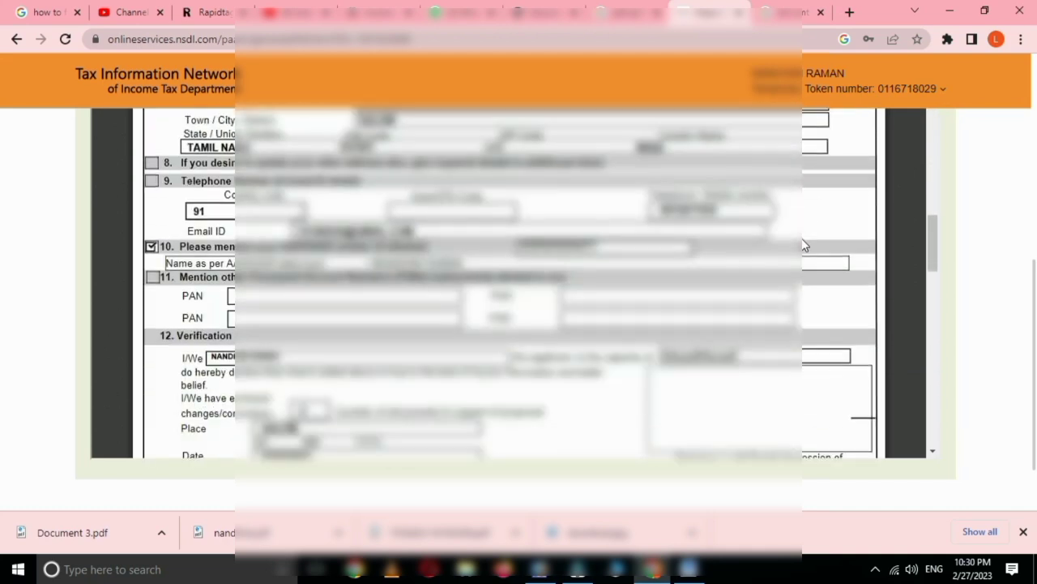
pyautogui.scroll(-2, 804, 245)
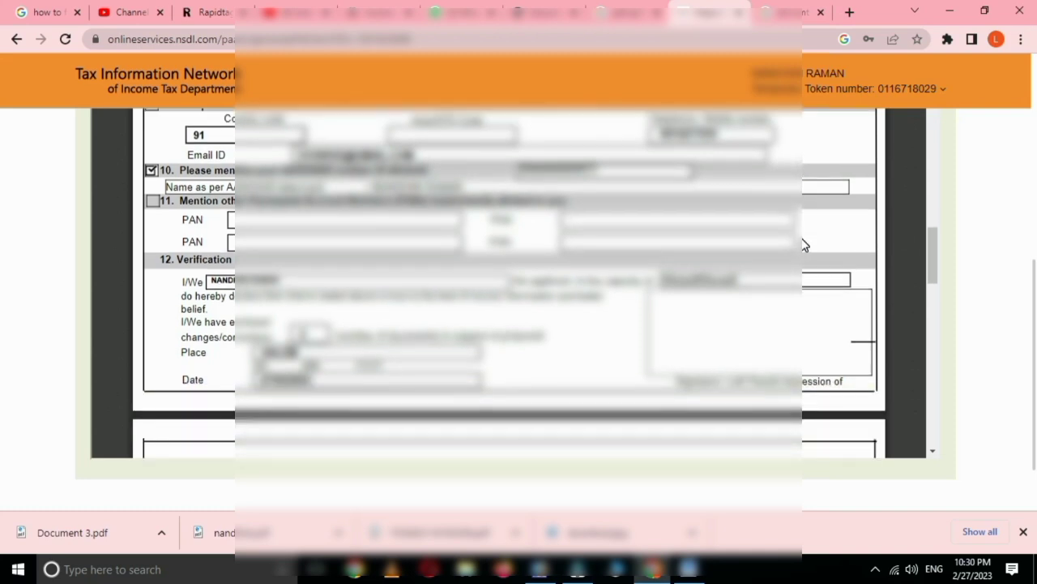
pyautogui.scroll(-4, 805, 246)
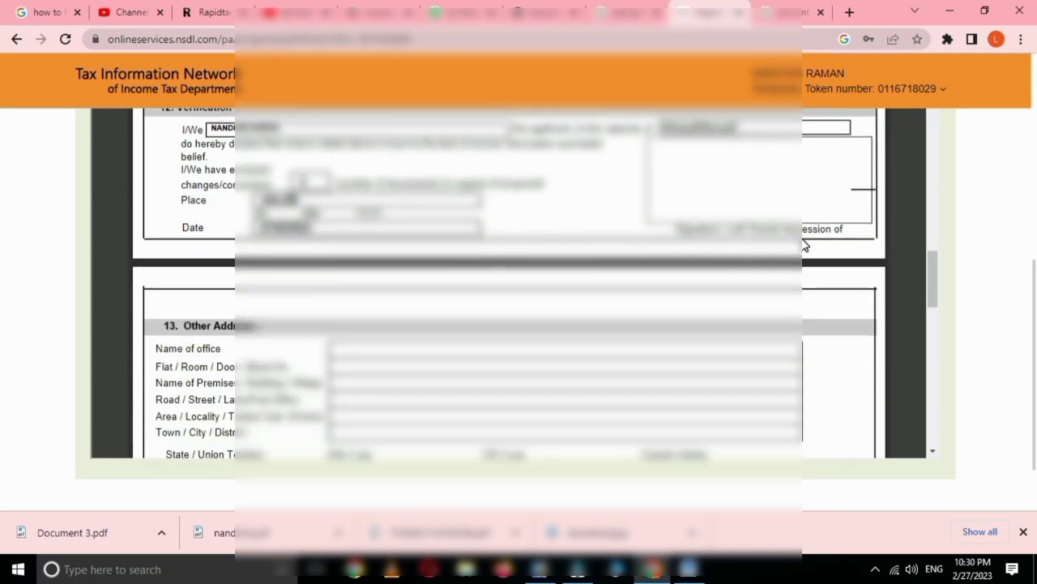
pyautogui.scroll(-6, 805, 245)
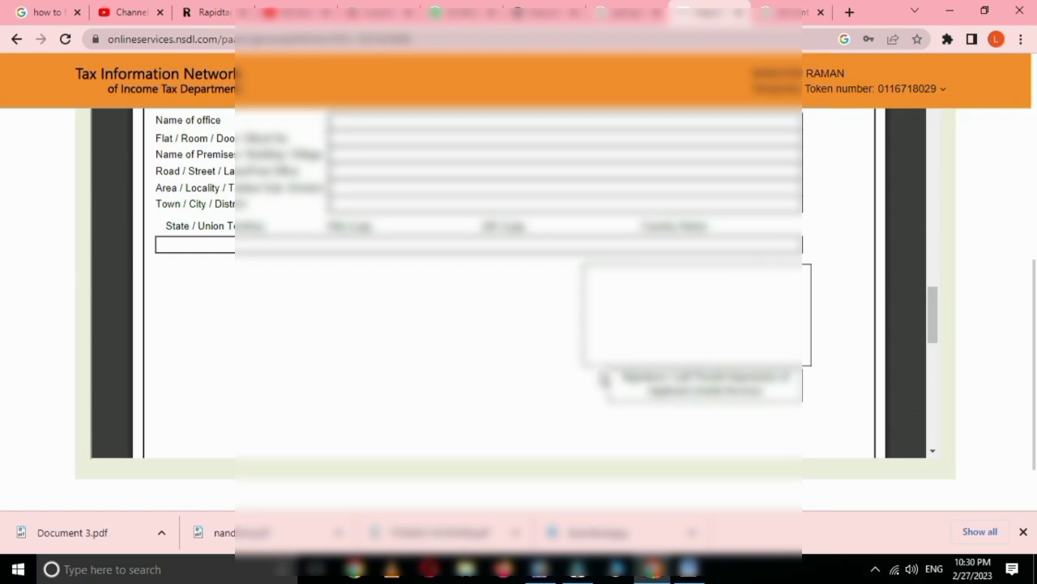
pyautogui.scroll(14, 805, 245)
pyautogui.scroll(7, 729, 387)
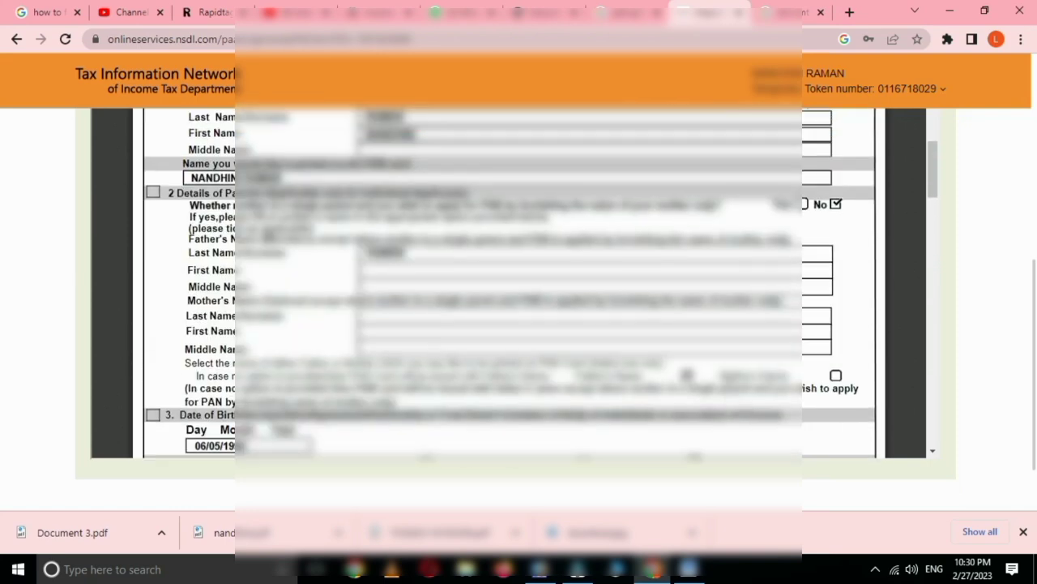
pyautogui.scroll(-20, 729, 387)
pyautogui.scroll(-3, 729, 387)
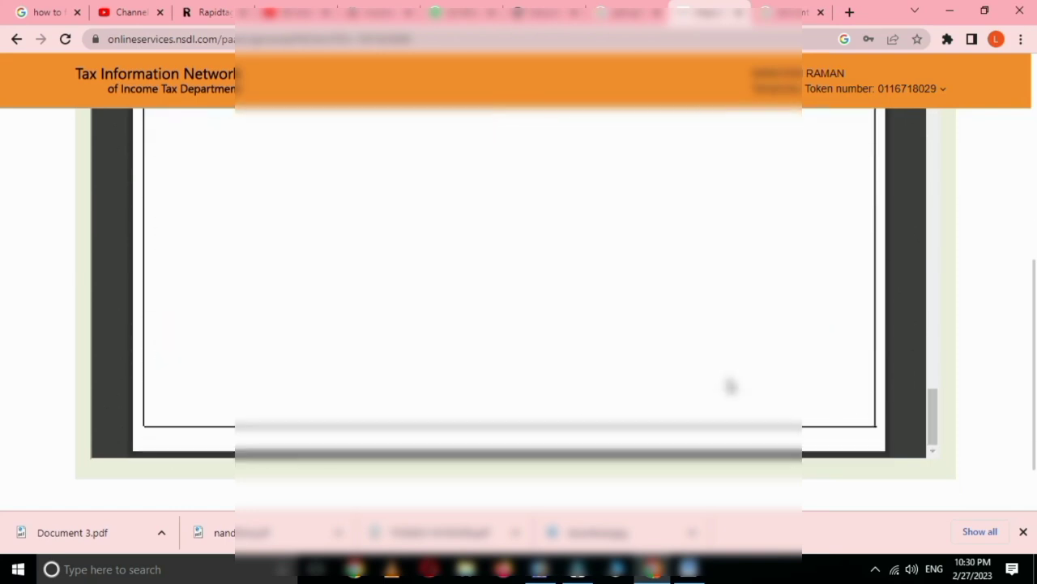
pyautogui.scroll(15, 730, 386)
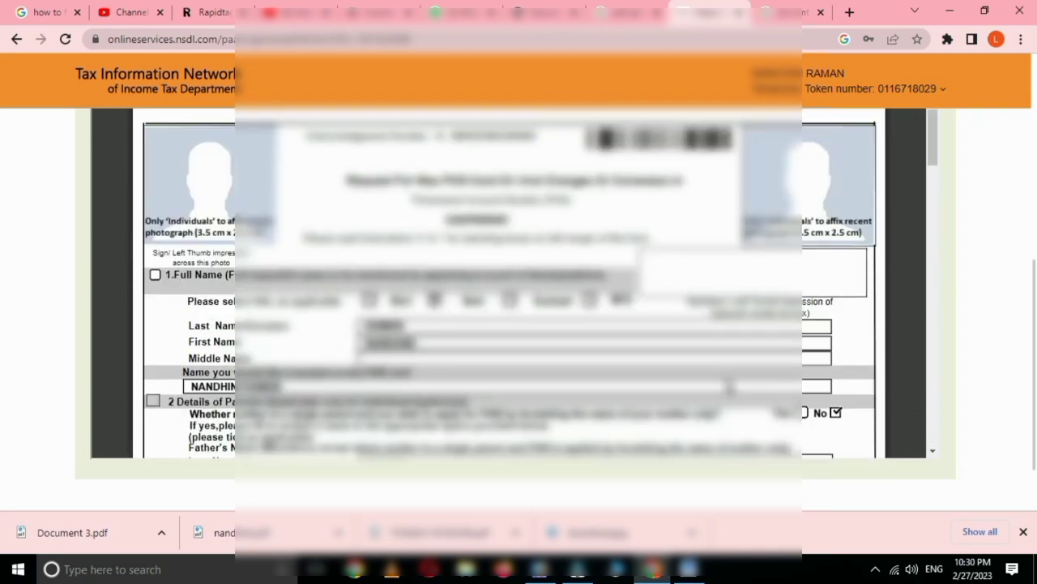
pyautogui.scroll(5, 3, 371)
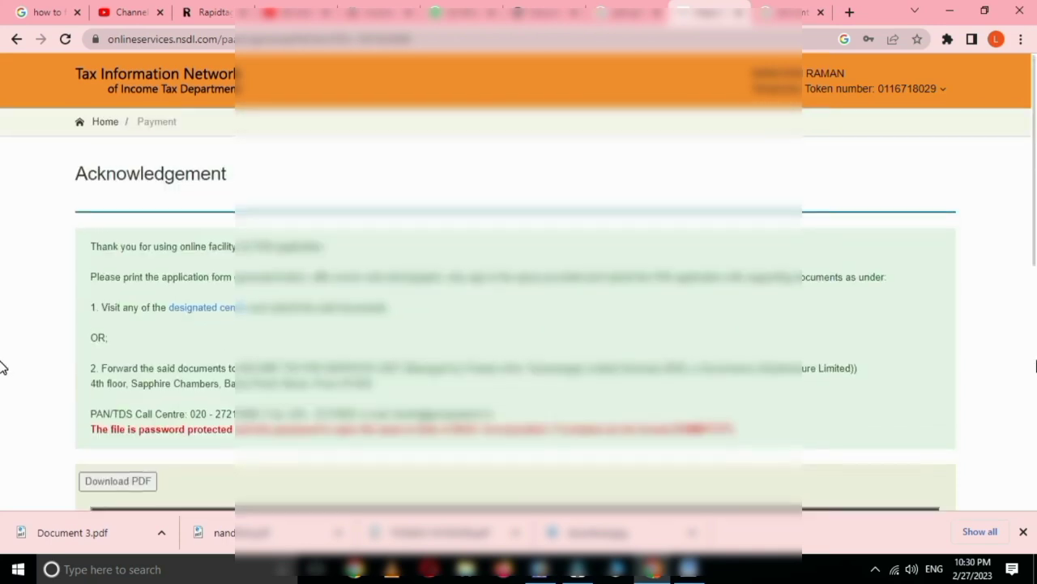
pyautogui.scroll(-2, 412, 432)
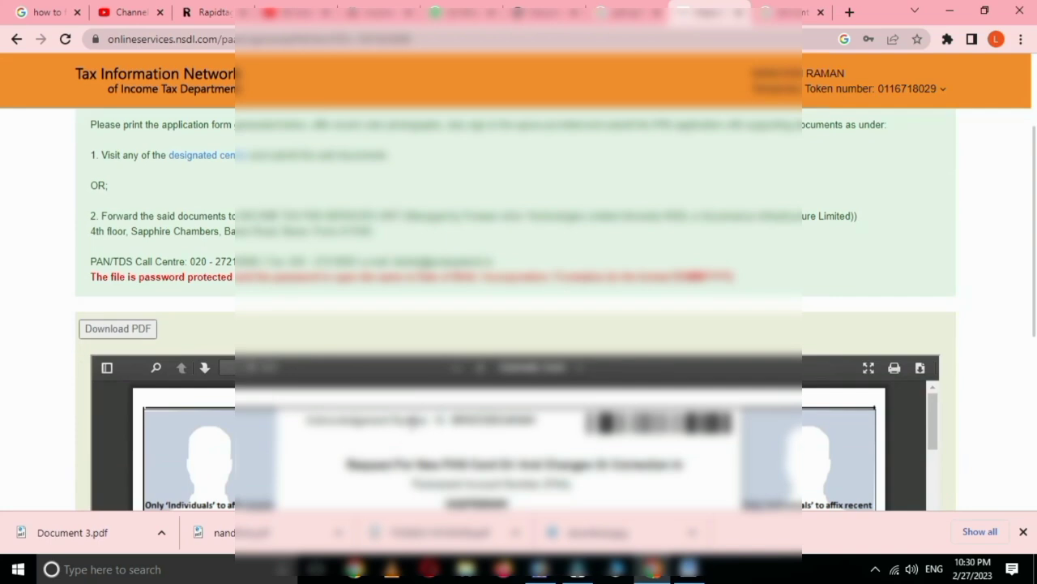
pyautogui.scroll(2, 839, 330)
pyautogui.scroll(-3, 839, 330)
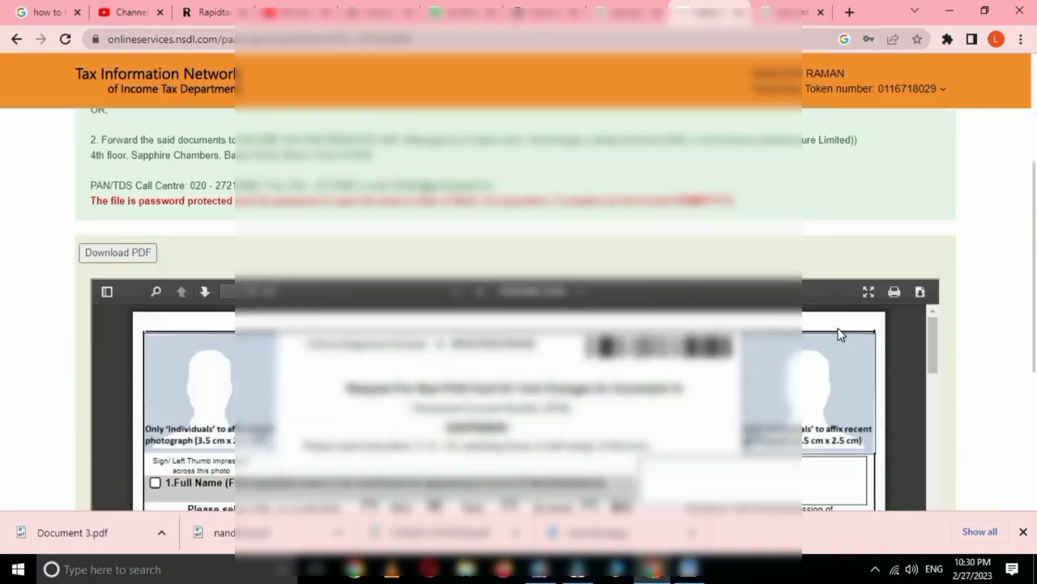
# Step: Download the acknowledgement form PDF and scroll through it to check its contents
pyautogui.click(920, 292)
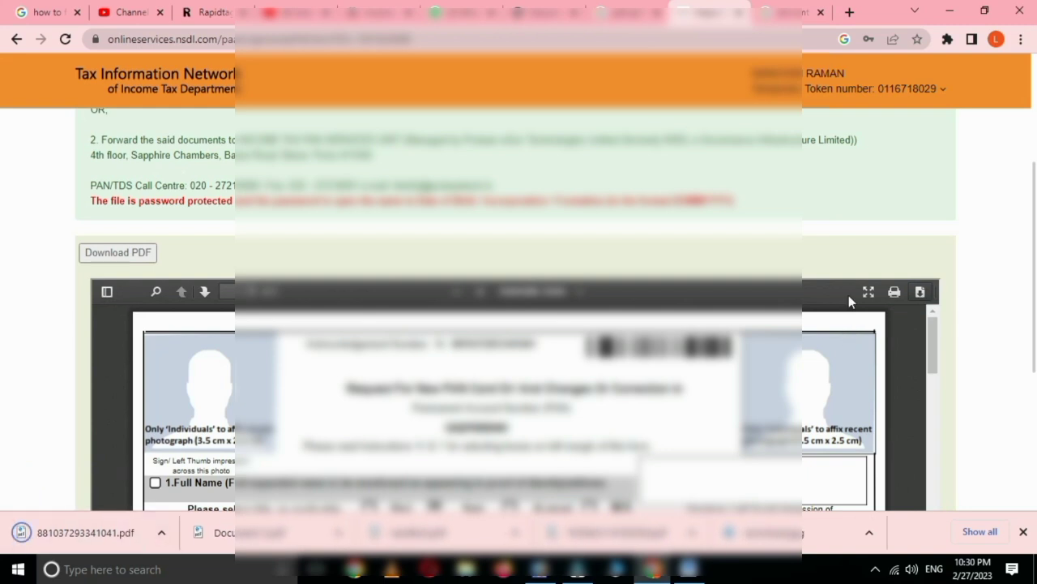
pyautogui.click(920, 292)
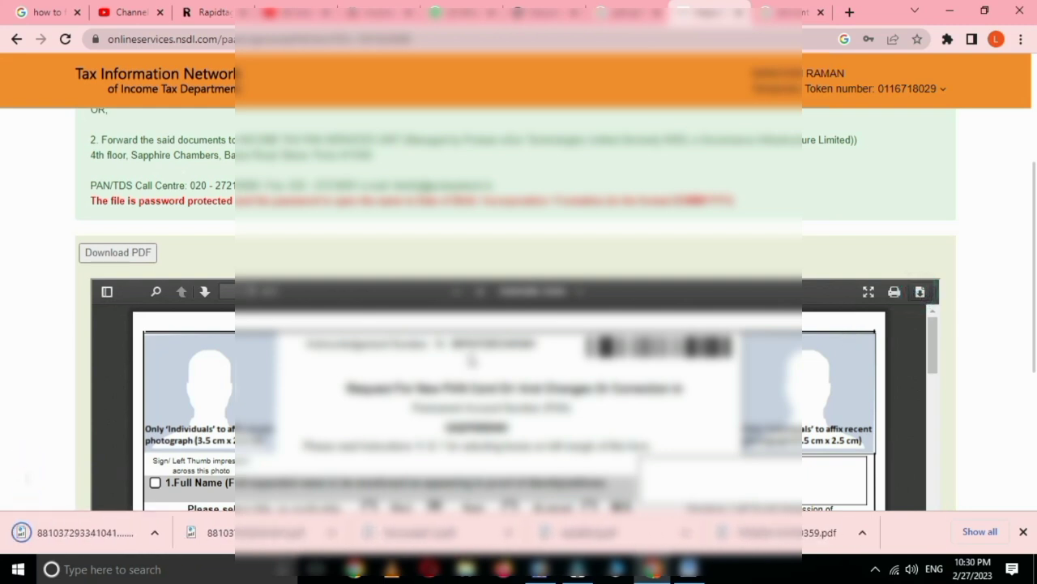
pyautogui.scroll(-15, 413, 330)
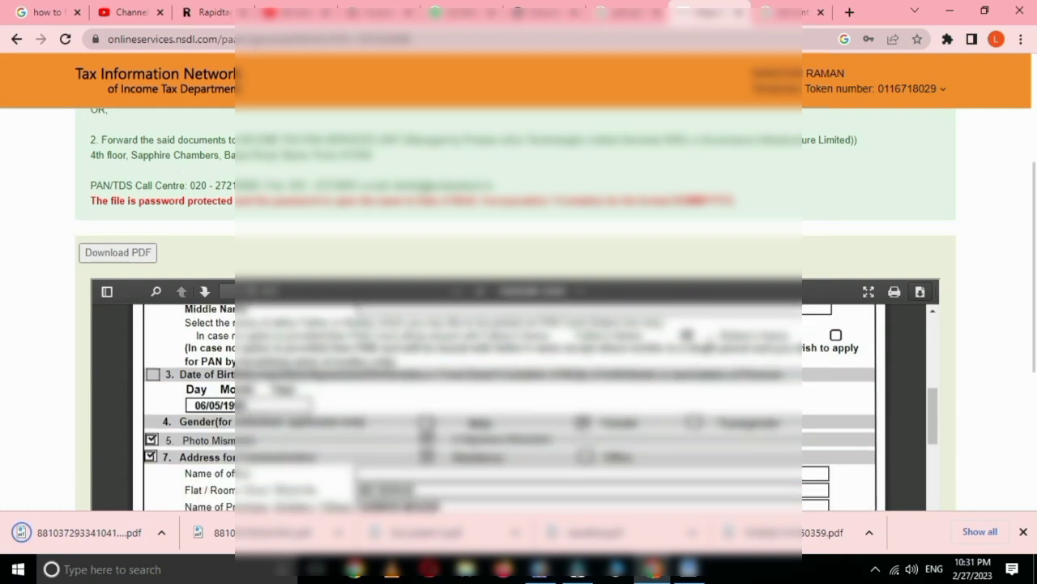
pyautogui.scroll(-5, 713, 348)
pyautogui.scroll(-3, 460, 297)
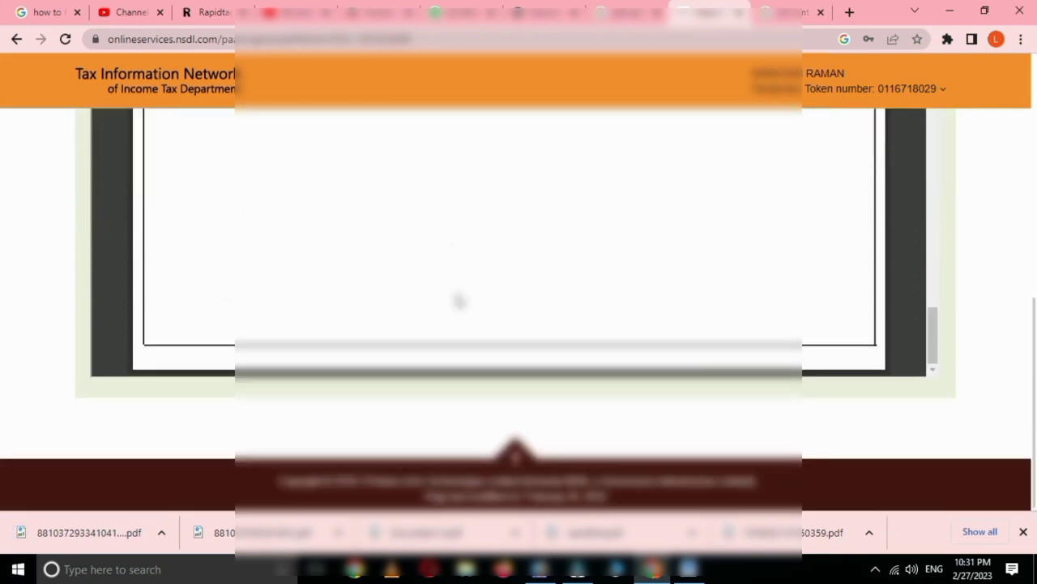
pyautogui.scroll(3, 602, 292)
pyautogui.scroll(3, 604, 293)
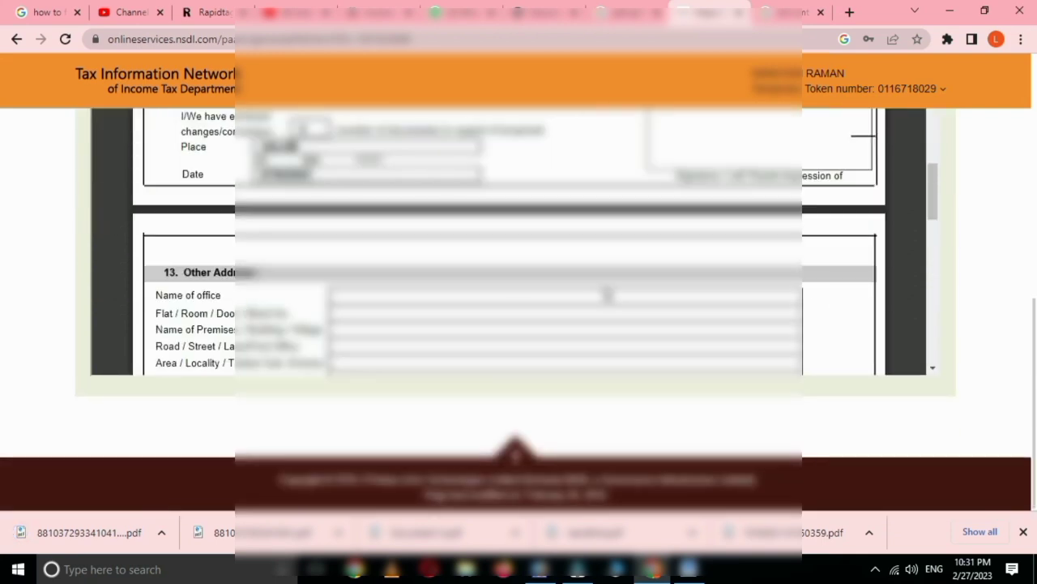
pyautogui.scroll(-5, 603, 294)
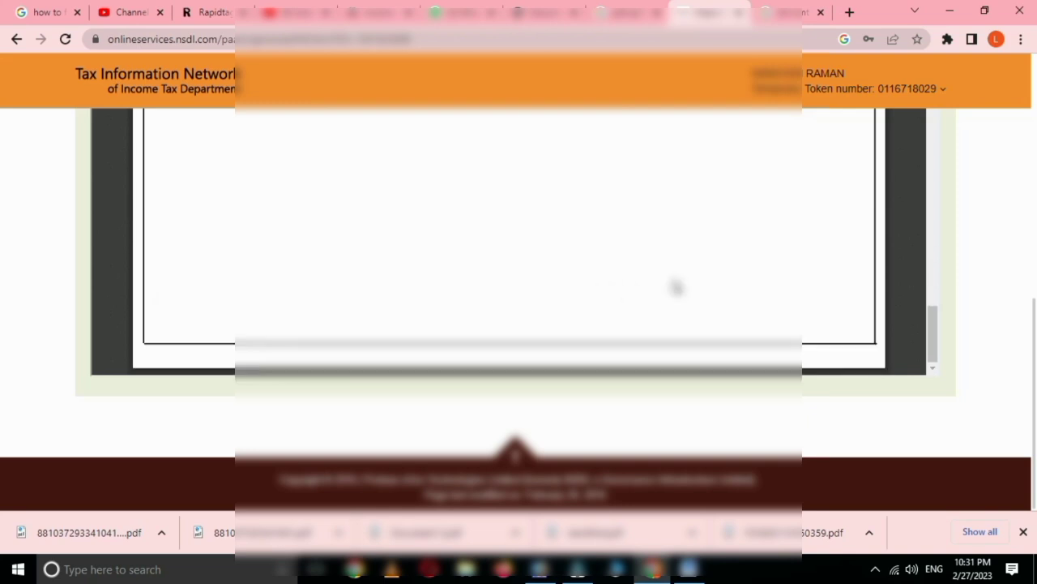
# Step: Scroll the UTIITSL office list and highlight the Mumbai region office address
pyautogui.scroll(5, 758, 288)
pyautogui.scroll(-3, 760, 285)
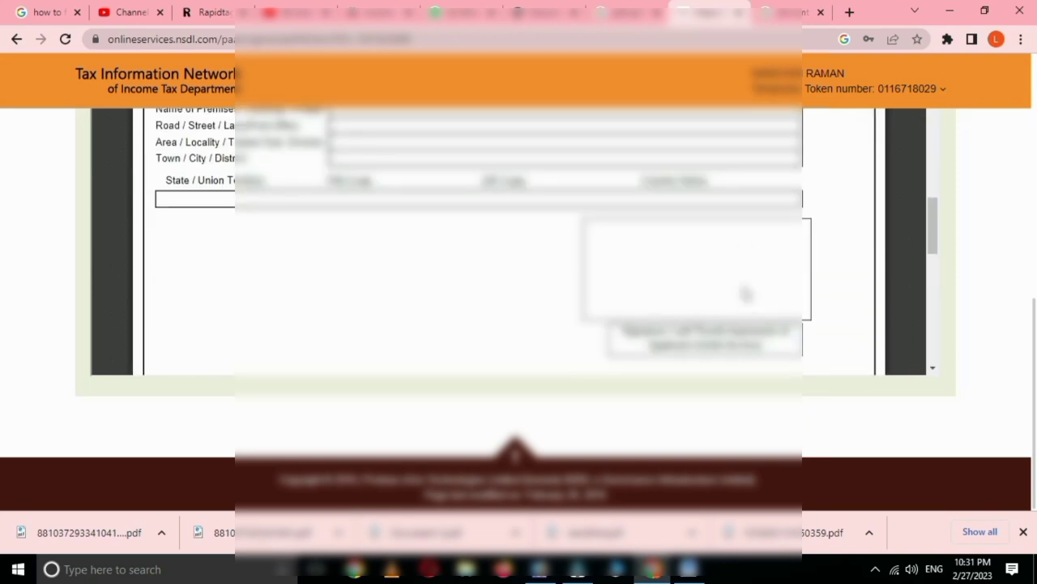
pyautogui.scroll(8, 744, 292)
pyautogui.scroll(4, 744, 292)
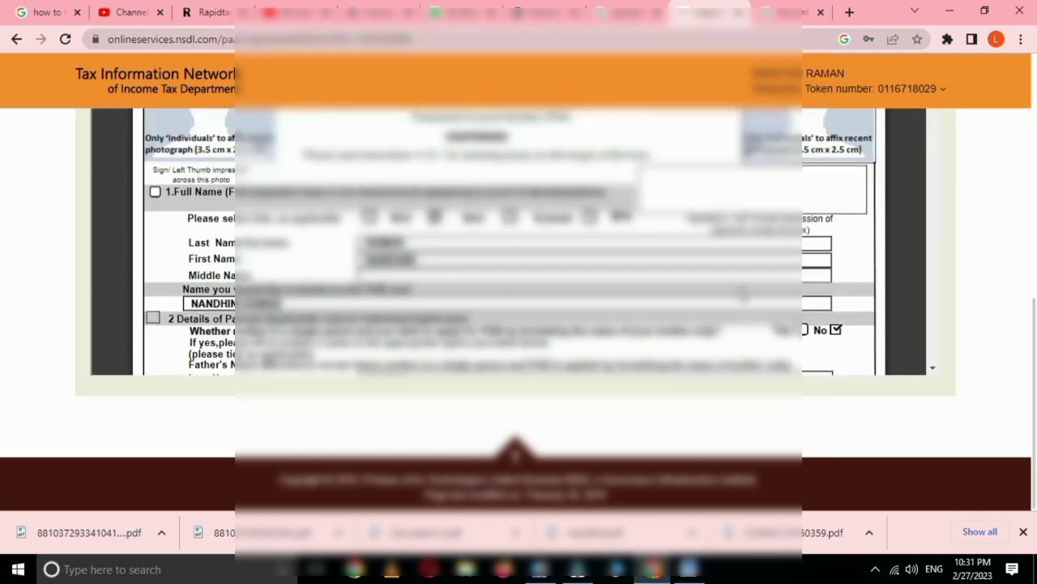
pyautogui.scroll(2, 519, 284)
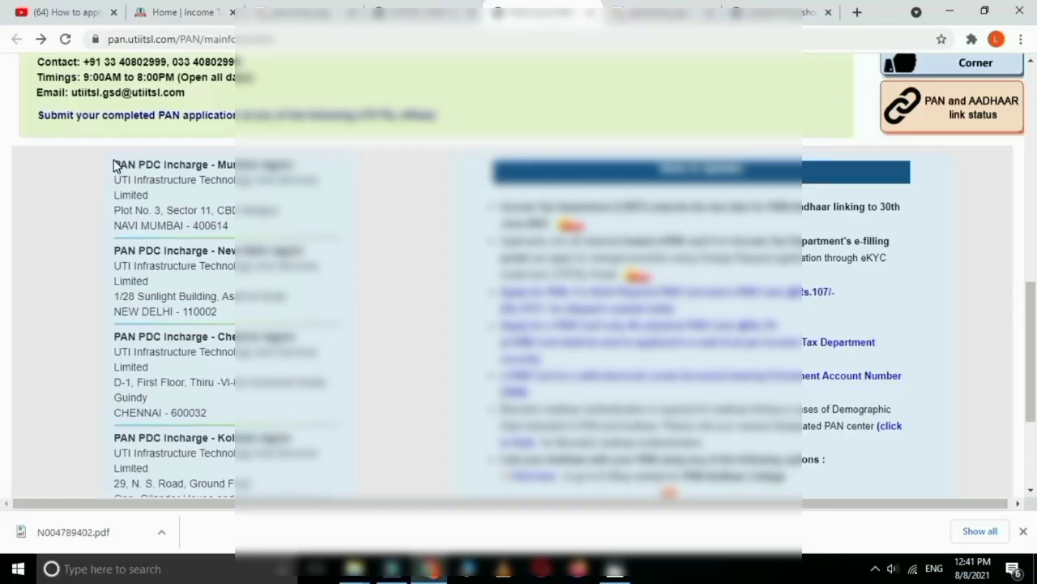
pyautogui.moveTo(114, 165); pyautogui.dragTo(333, 224)
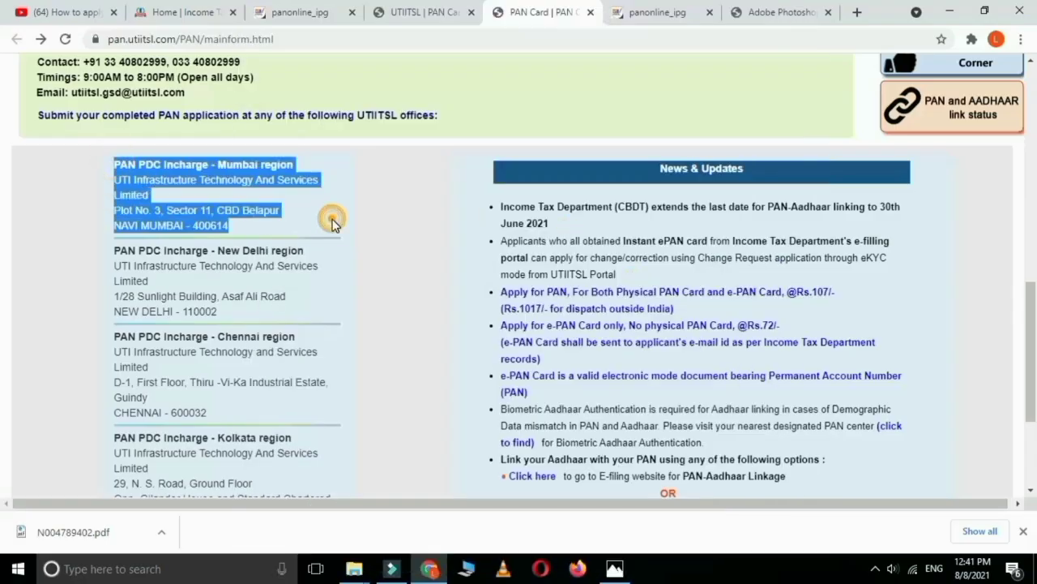
# Step: Highlight the New Delhi and Chennai regional office addresses in turn, scrolling down toward Kolkata
pyautogui.click(332, 224)
pyautogui.moveTo(112, 243); pyautogui.dragTo(346, 303)
pyautogui.click(345, 303)
pyautogui.moveTo(104, 342); pyautogui.dragTo(339, 420)
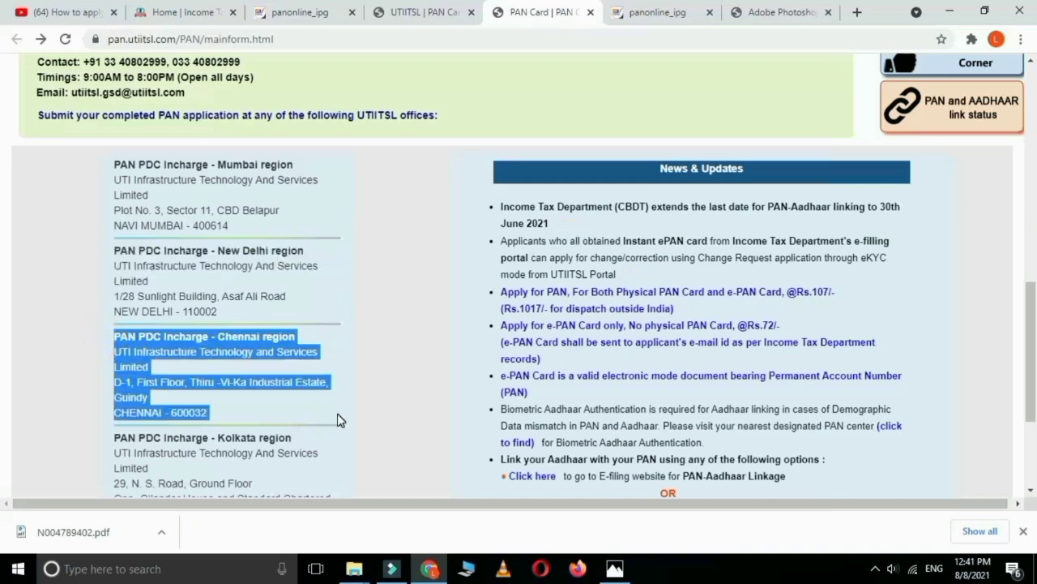
pyautogui.click(338, 416)
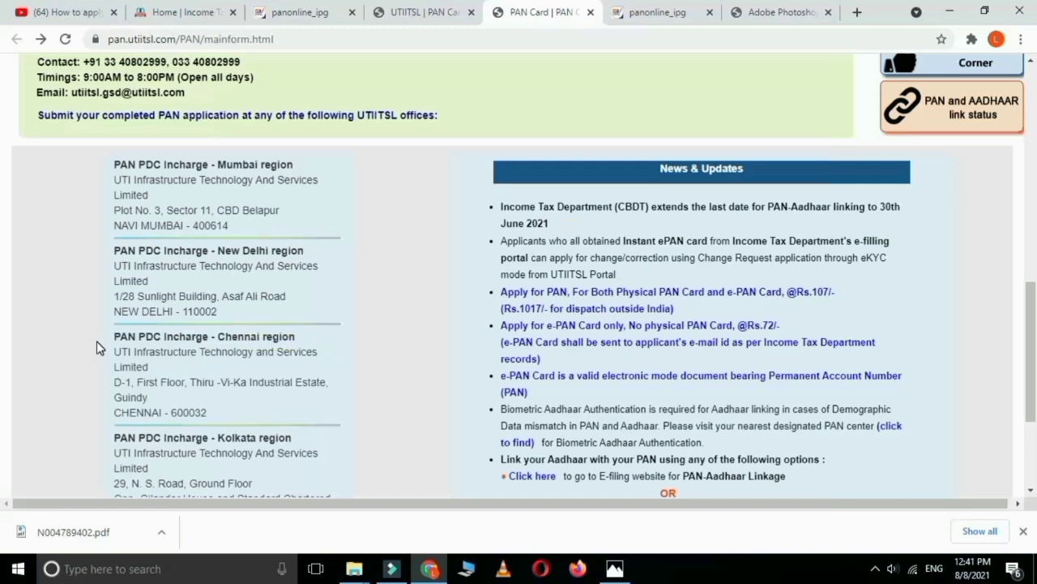
pyautogui.scroll(-1, 209, 366)
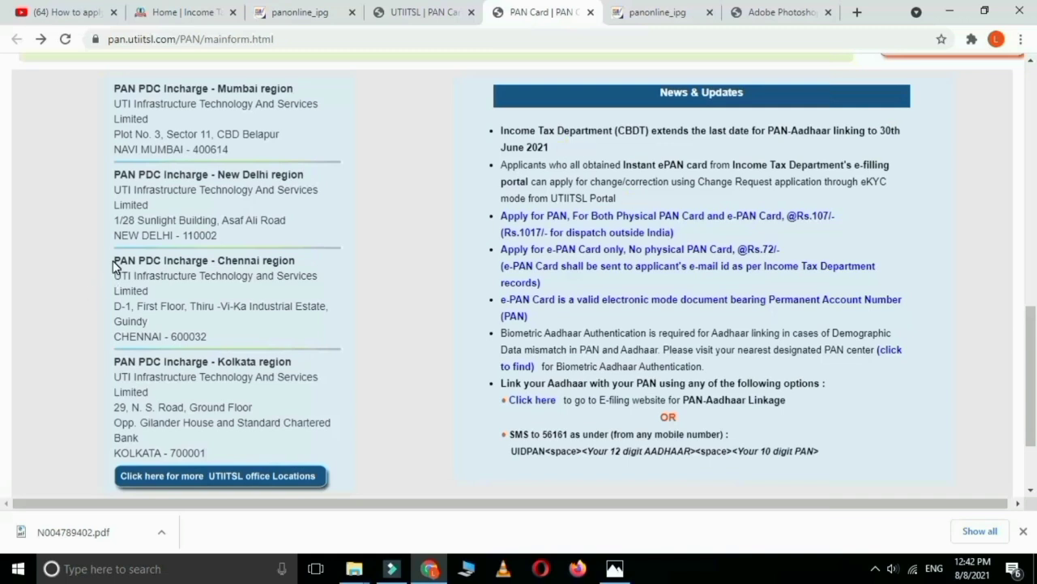
pyautogui.moveTo(113, 260); pyautogui.dragTo(275, 347)
pyautogui.click(275, 334)
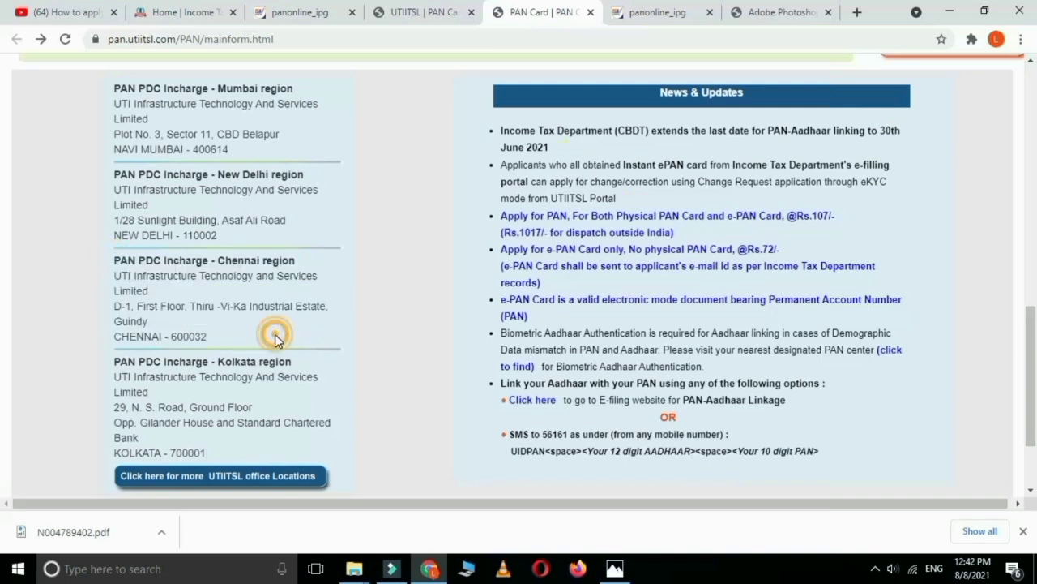